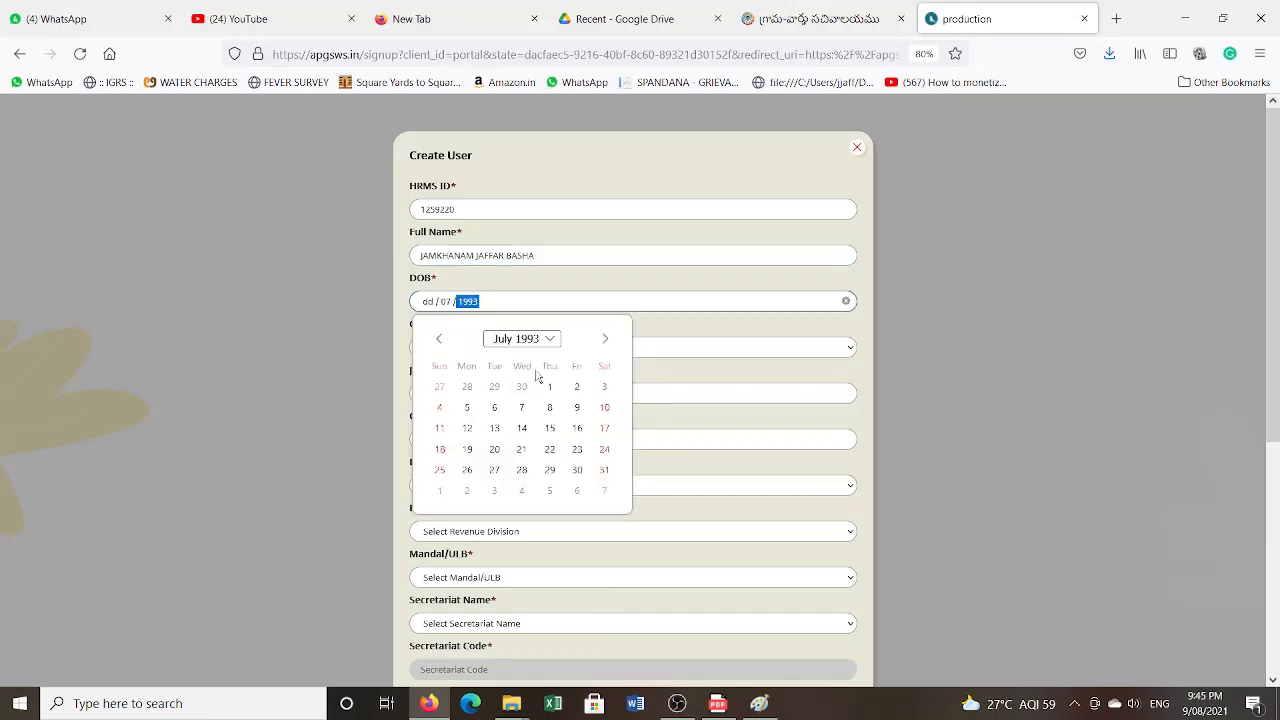
left_click(530, 338)
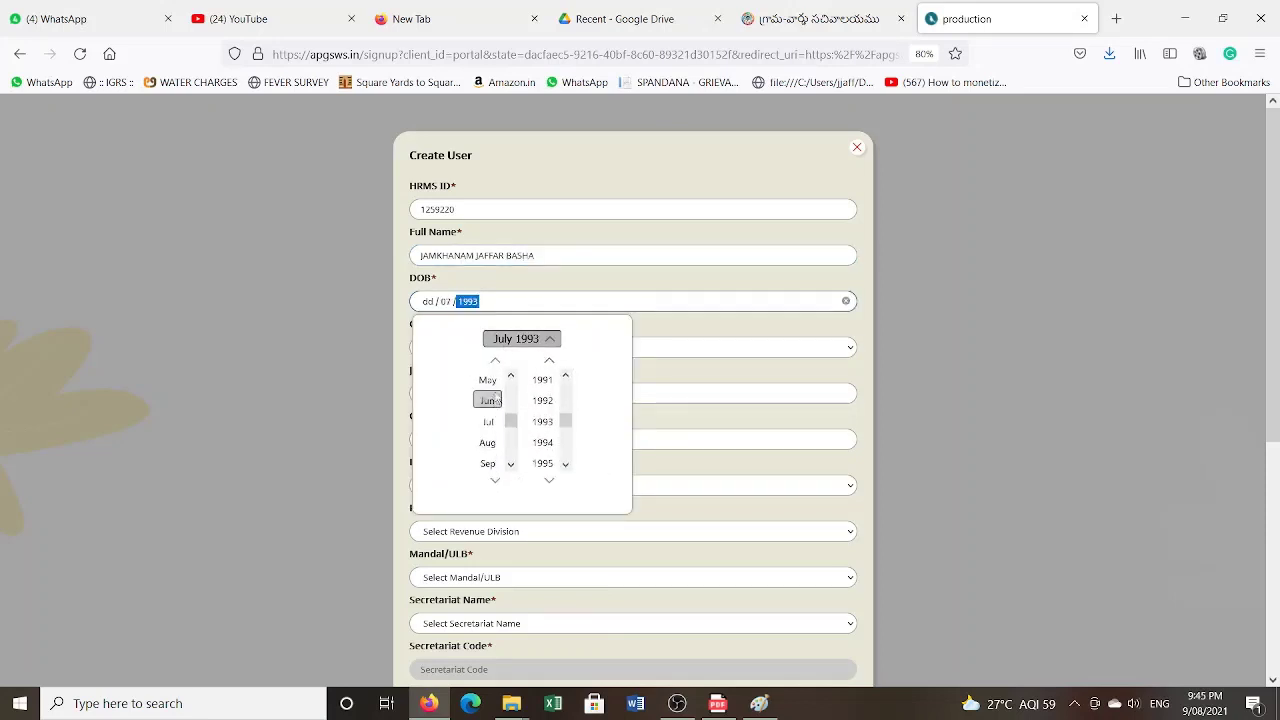
scroll(489, 400, "up", 2)
left_click(516, 346)
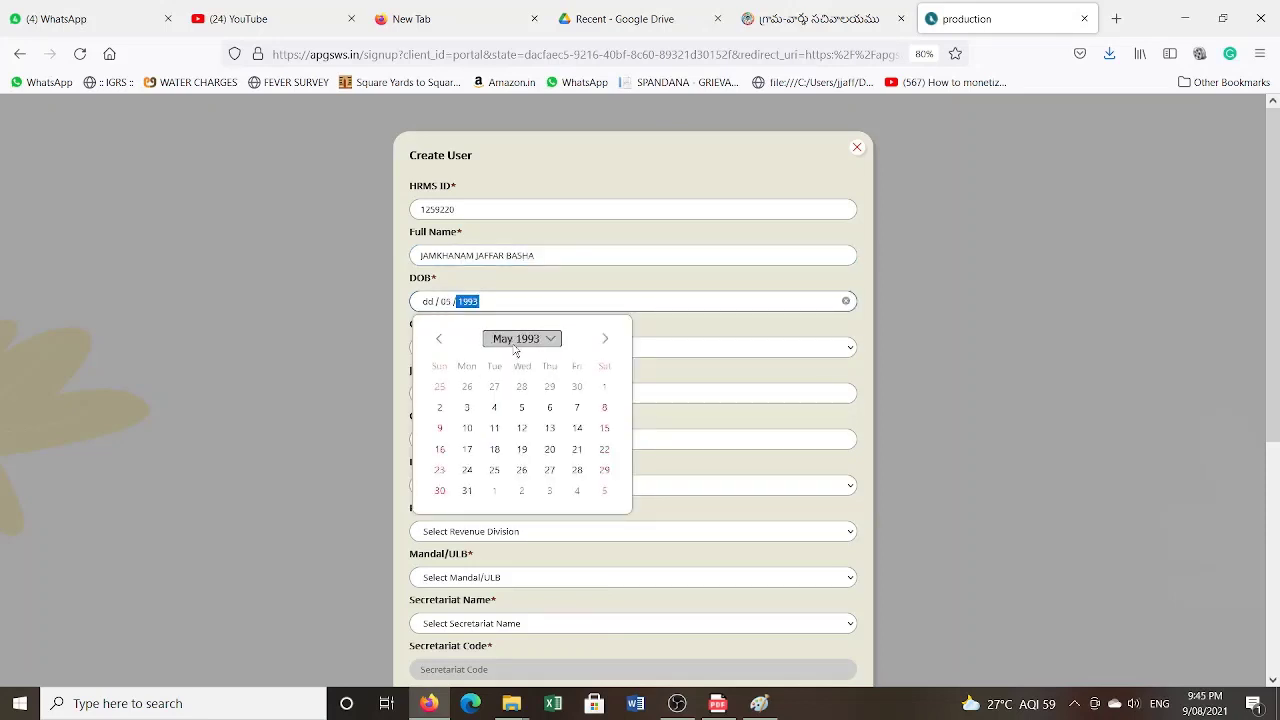
left_click(494, 429)
left_click(459, 347)
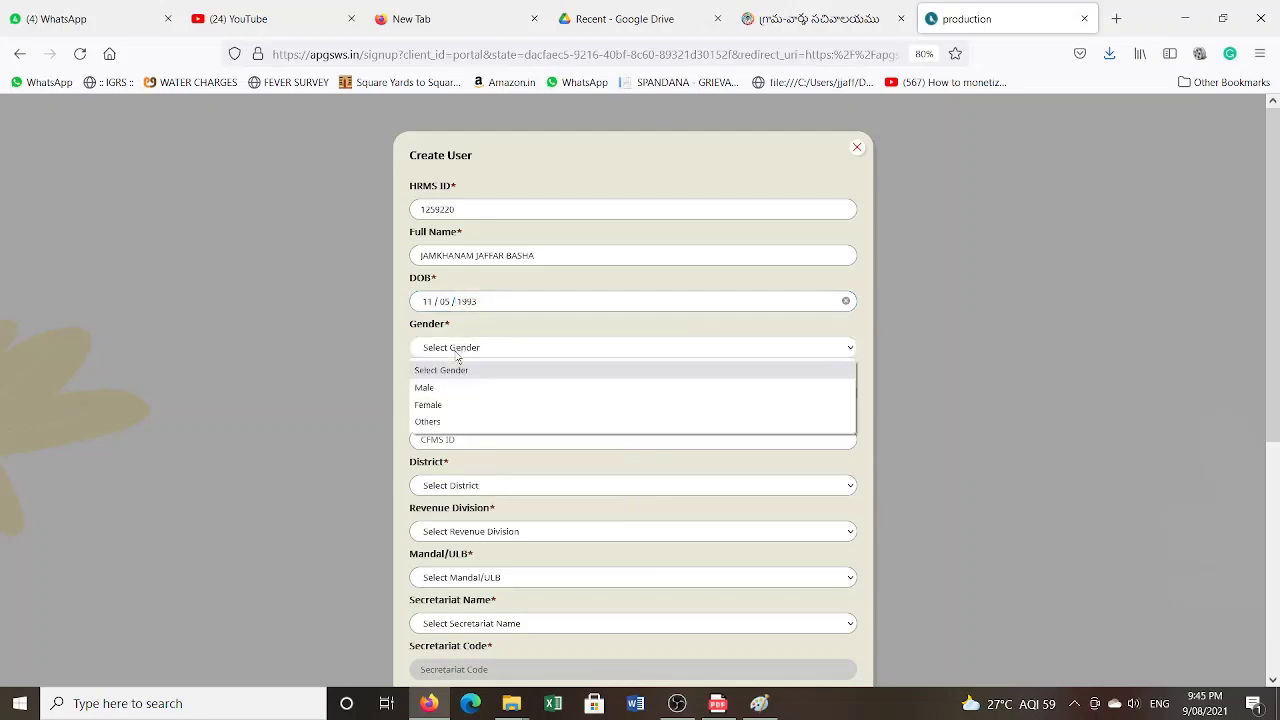
left_click(466, 388)
- Set the joining date to 18/10/2019 in the calendar
left_click(507, 398)
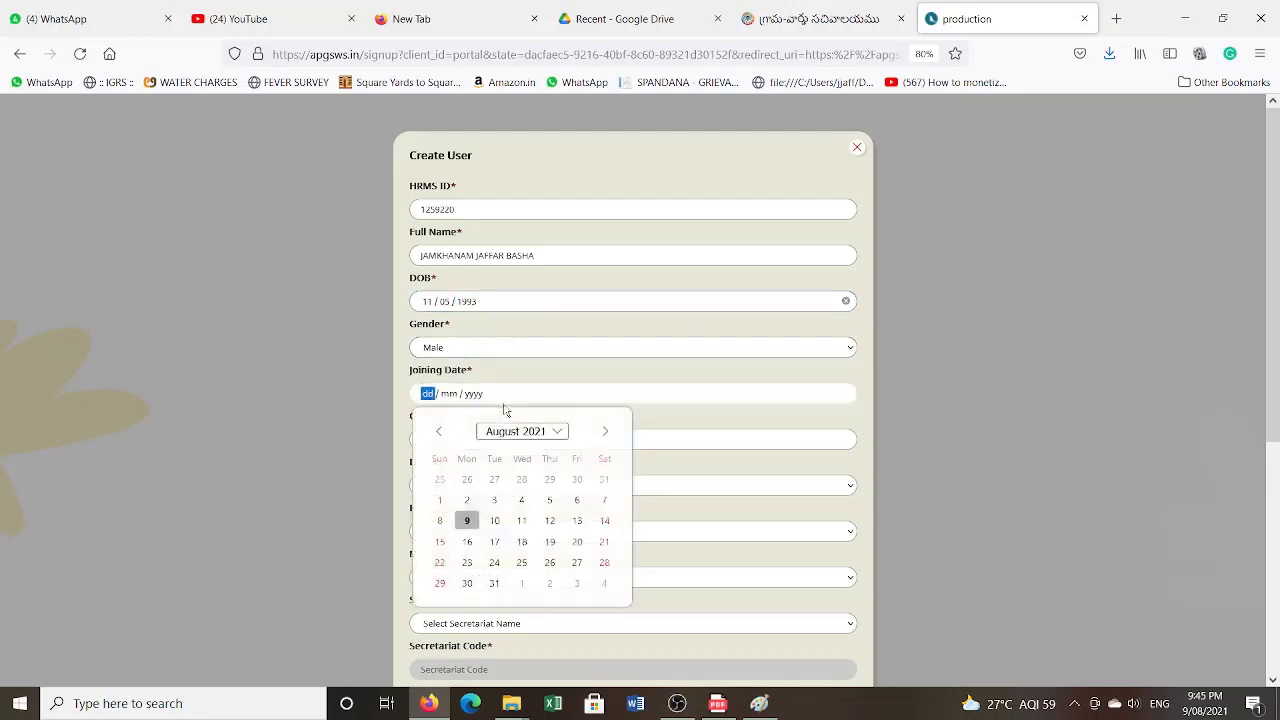
left_click(520, 440)
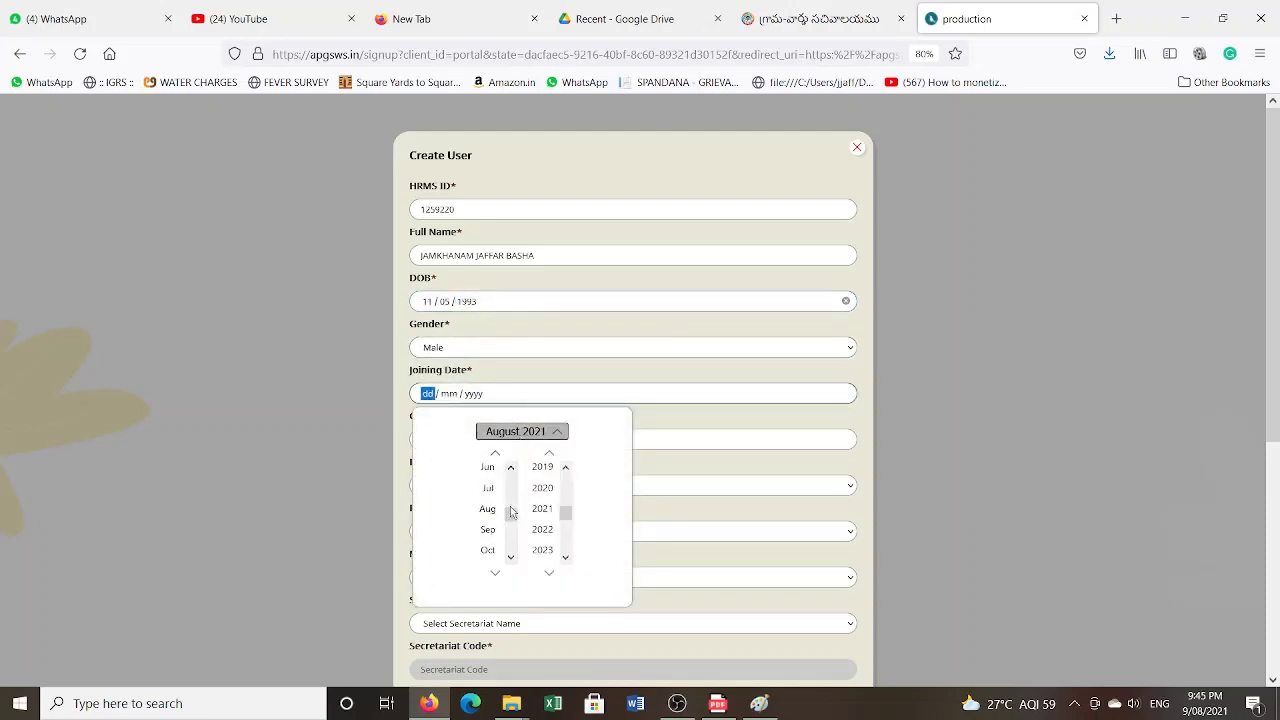
left_click(488, 487)
scroll(556, 478, "up", 1)
left_click(552, 480)
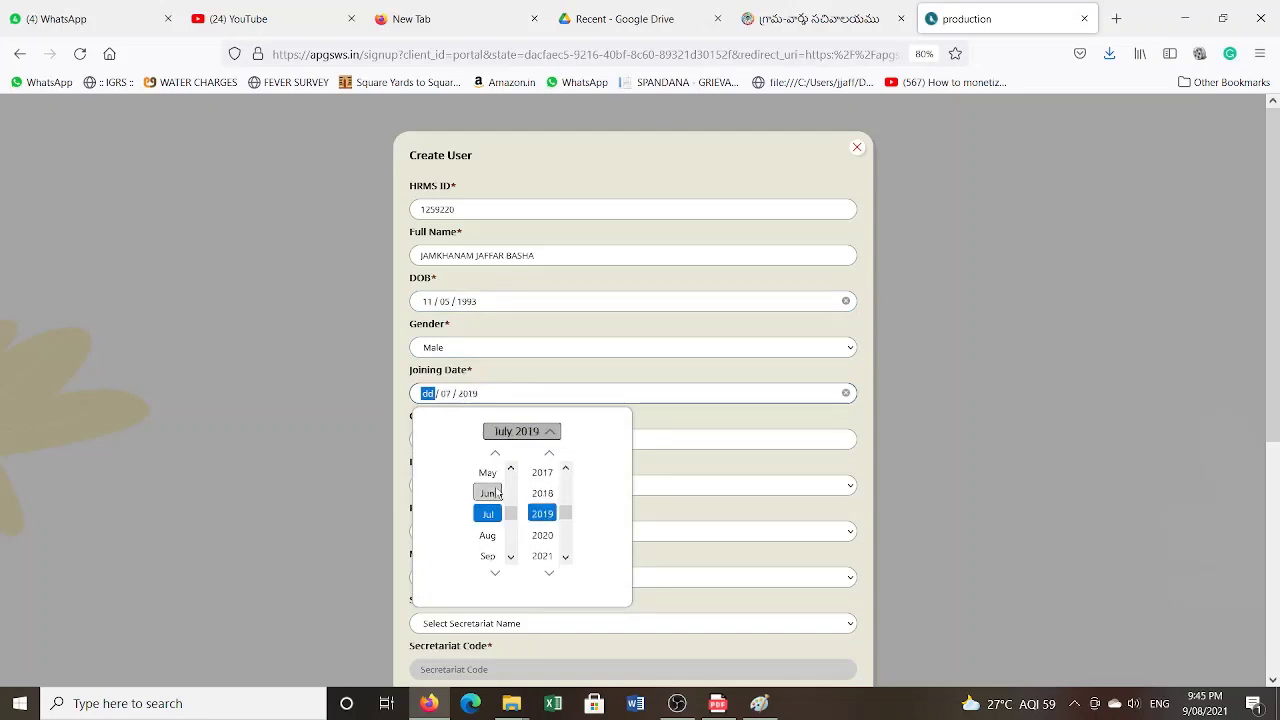
left_click(488, 555)
left_click(488, 535)
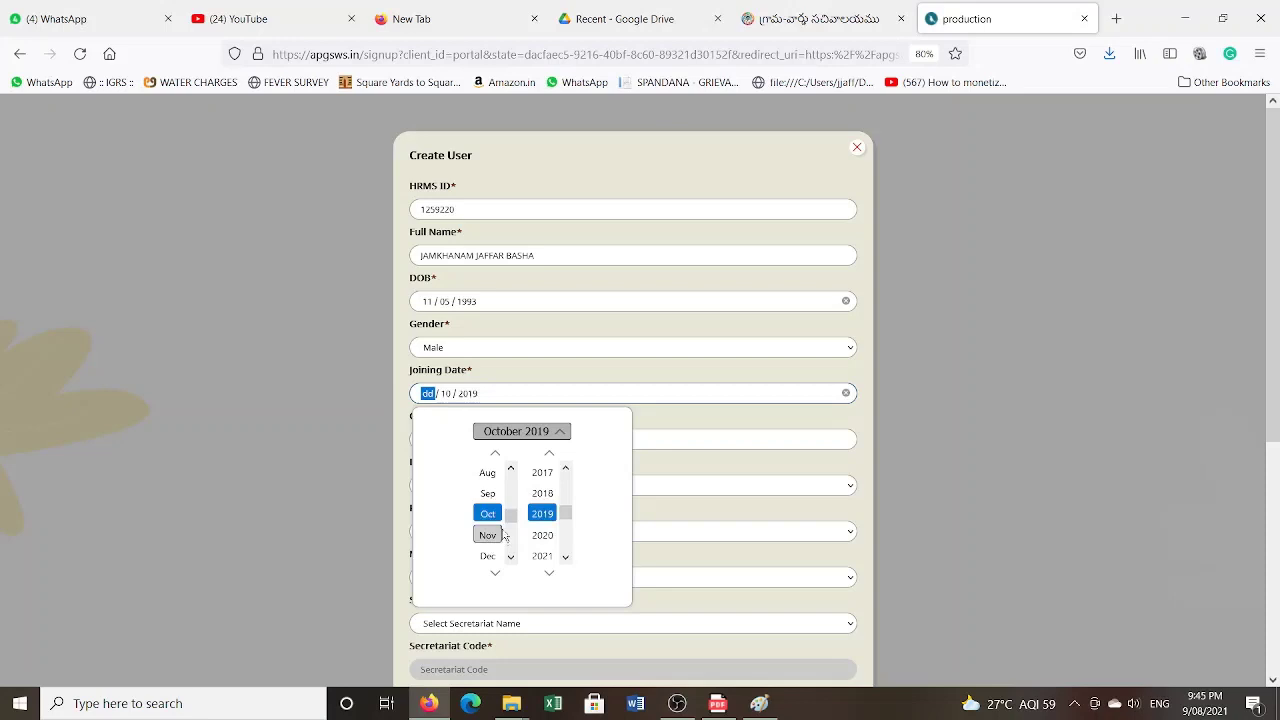
left_click(516, 431)
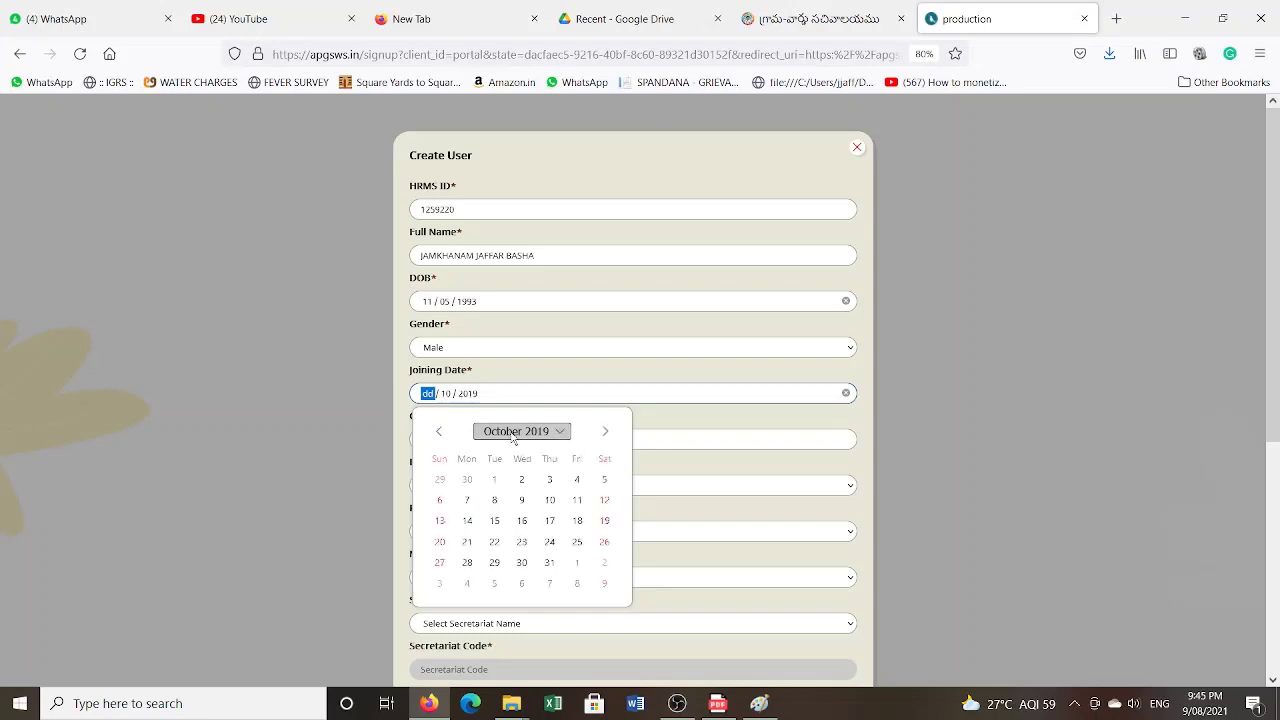
left_click(577, 521)
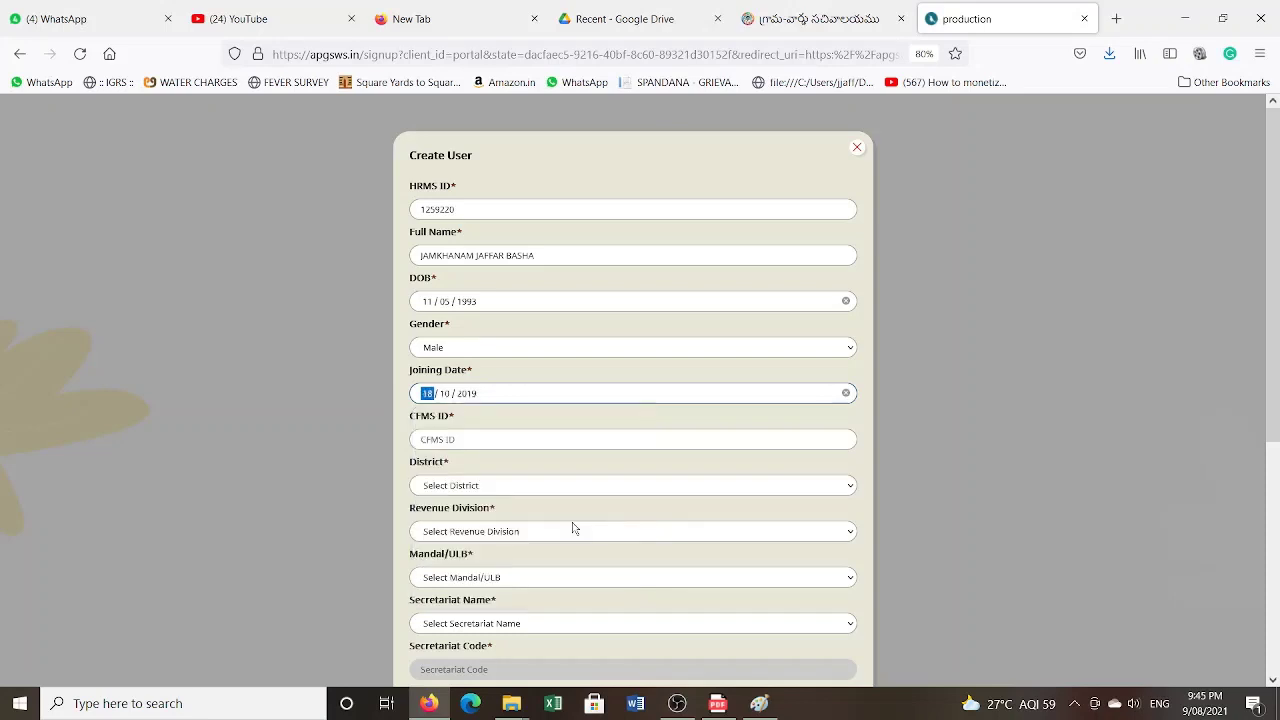
left_click(467, 443)
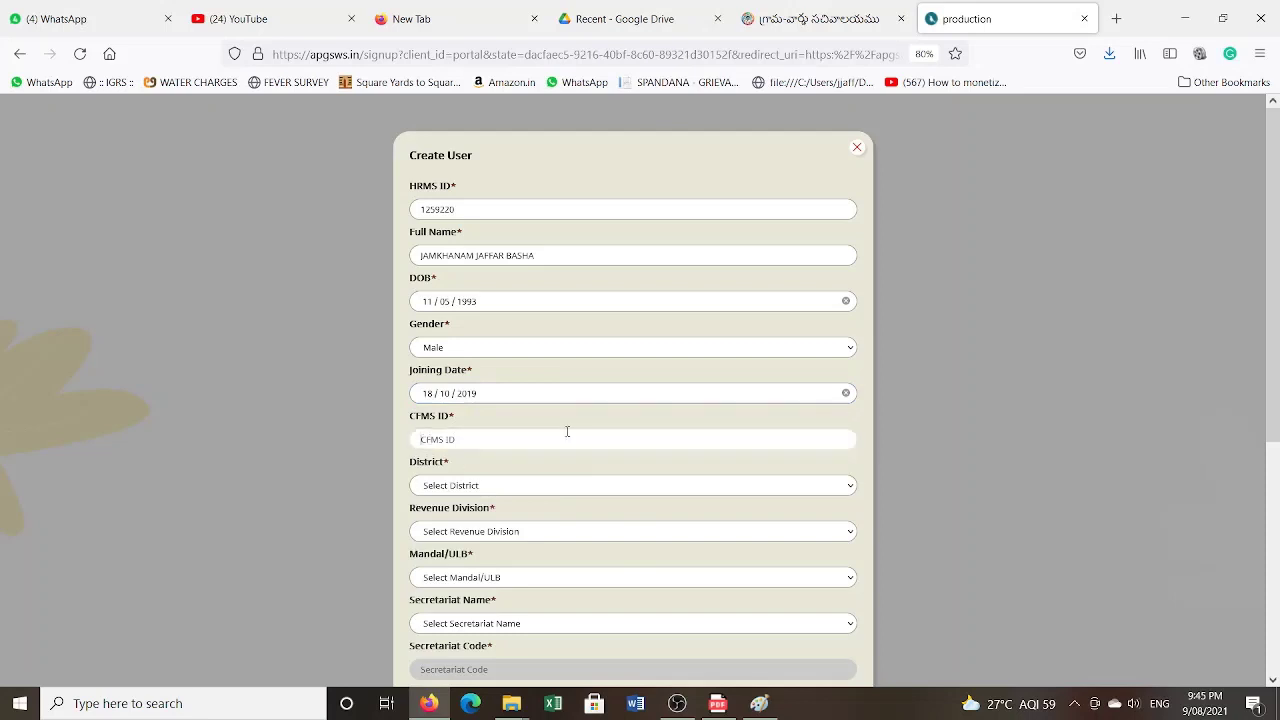
- Set the district to YSR KADAPA
left_click(480, 488)
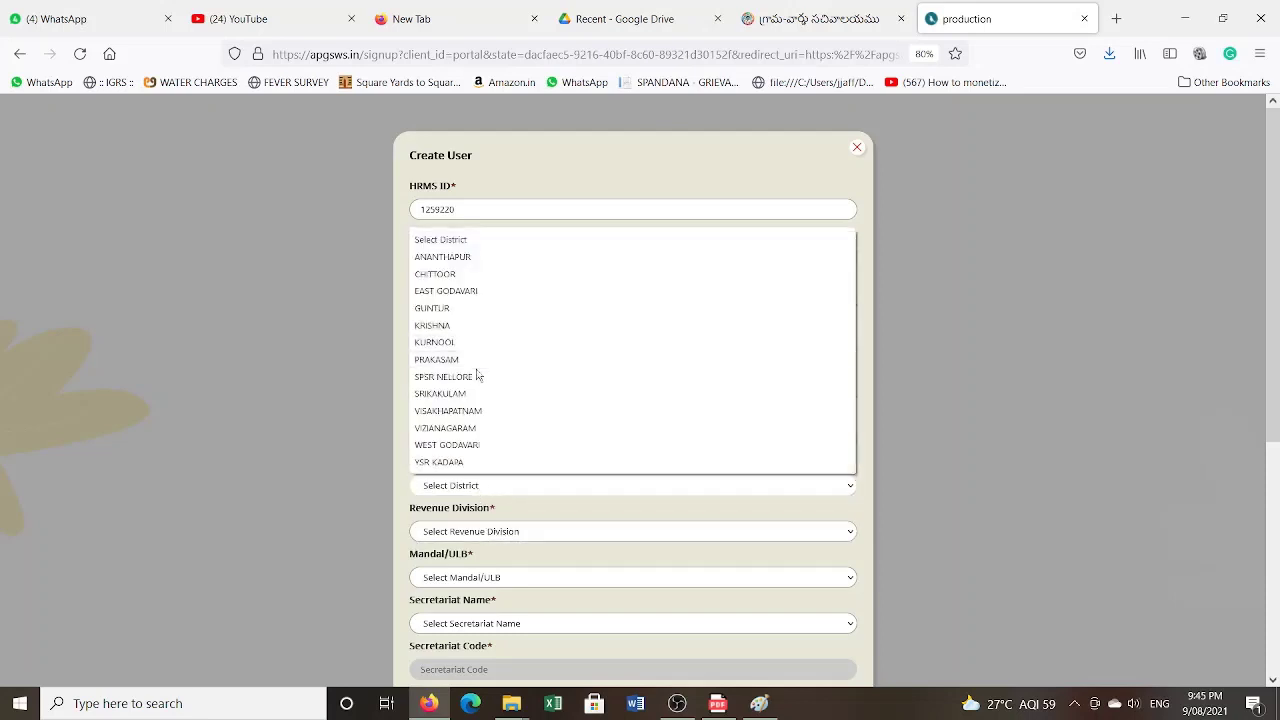
left_click(495, 533)
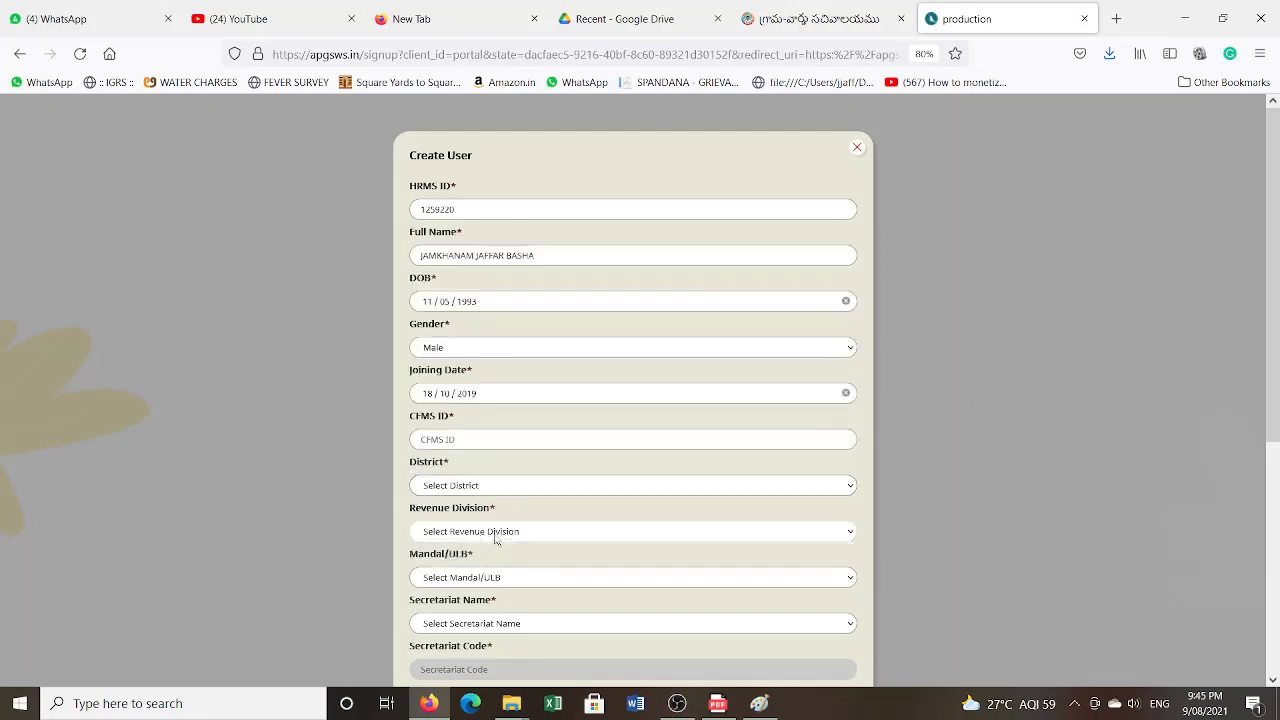
scroll(495, 538, "down", 3)
left_click(495, 267)
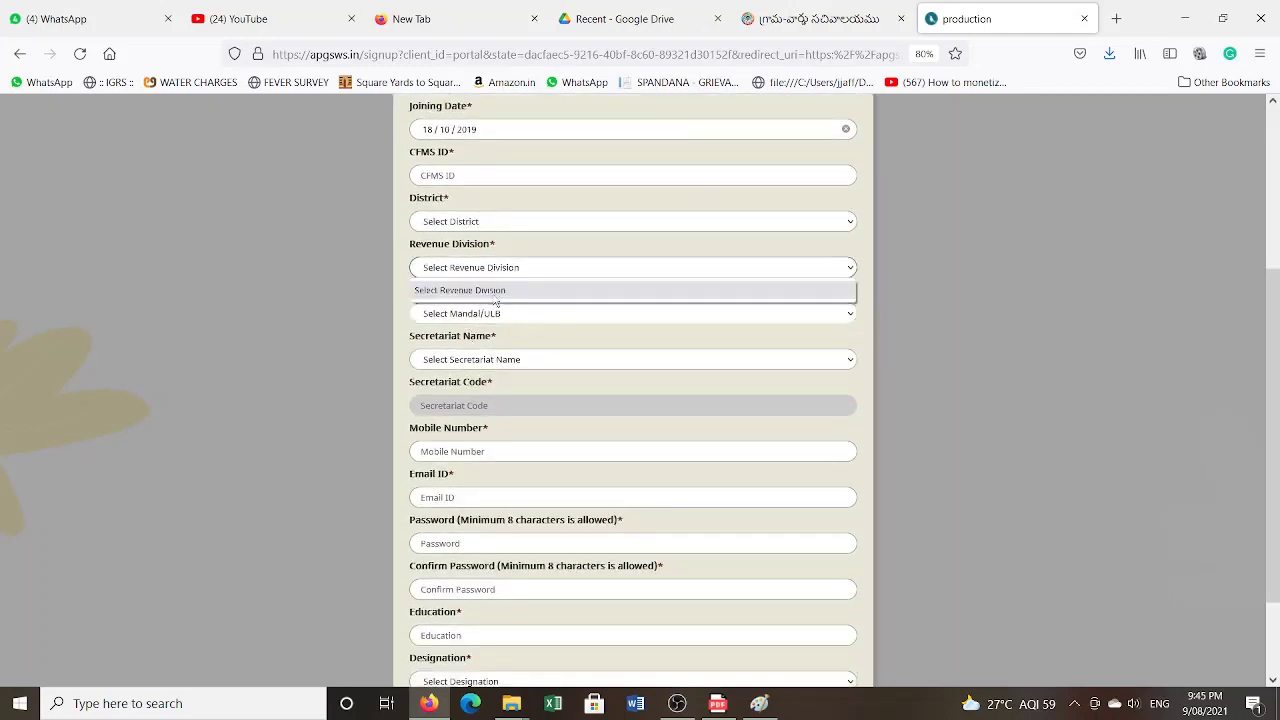
left_click(546, 267)
left_click(533, 261)
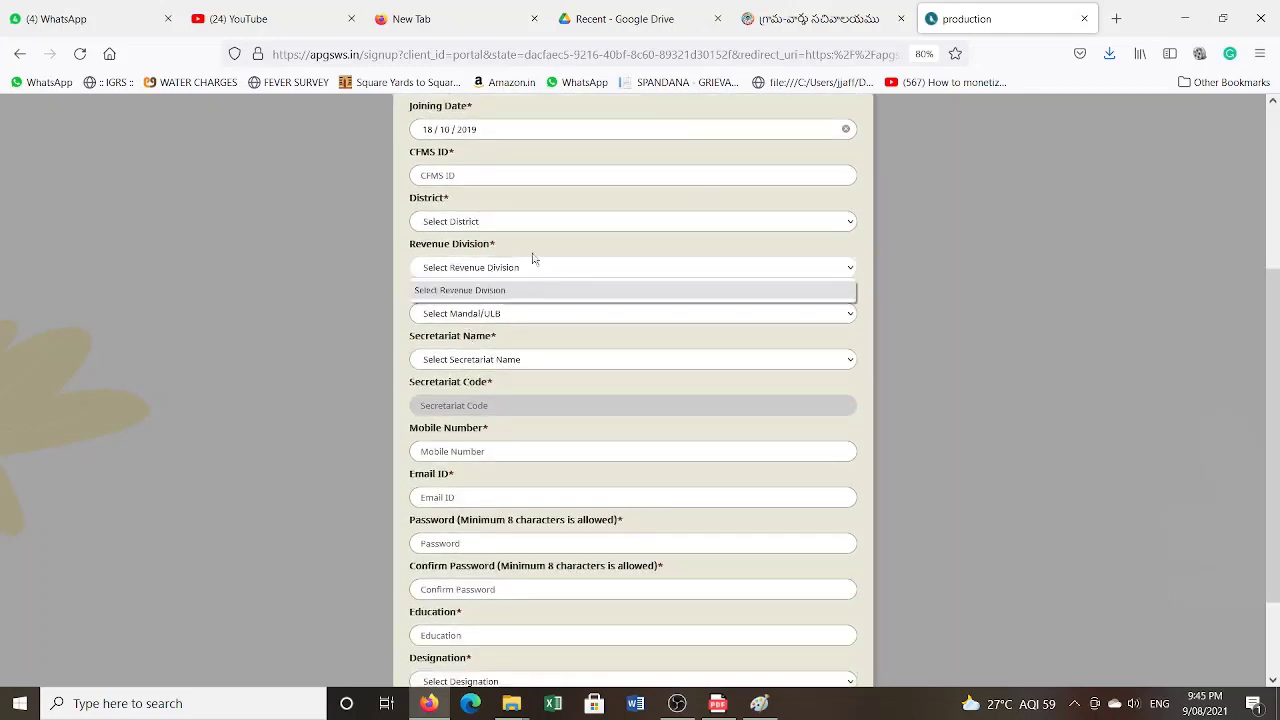
left_click(486, 216)
left_click(486, 216)
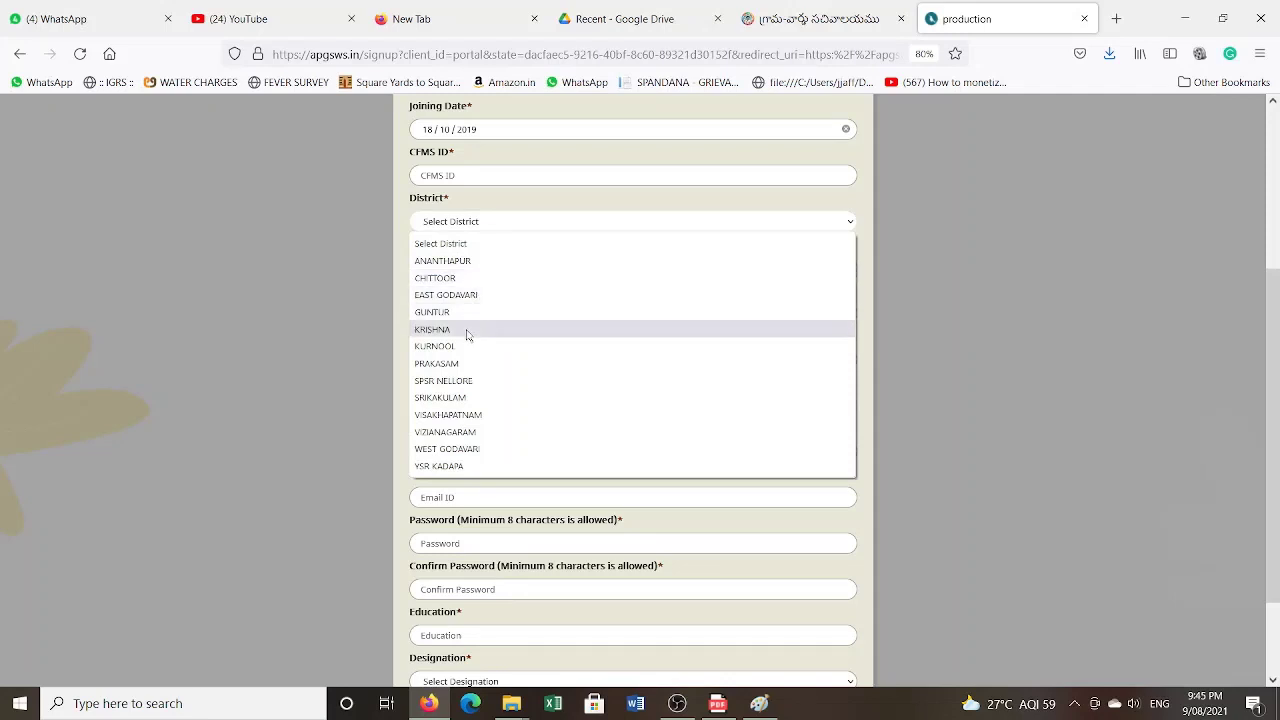
left_click(449, 468)
- Choose revenue division Jammalamadugu, mandal JAMMALAMADUGU_U and secretariat KANNELURU
left_click(497, 268)
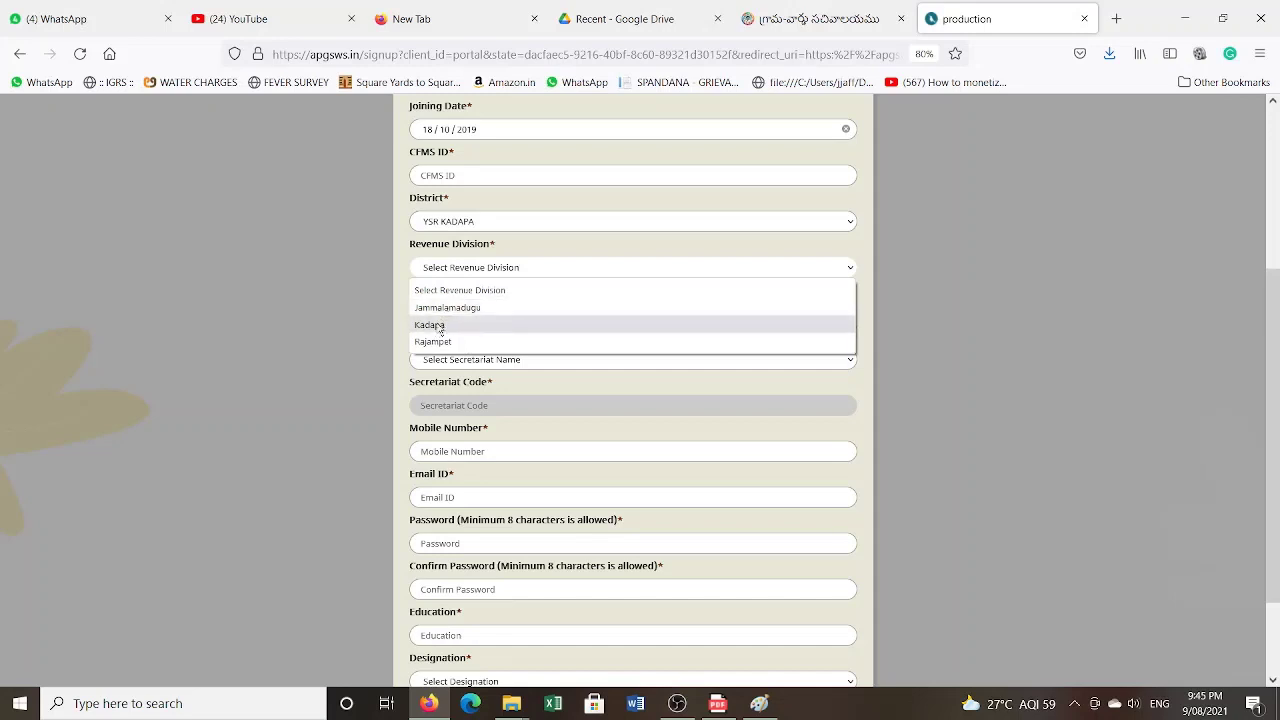
left_click(440, 307)
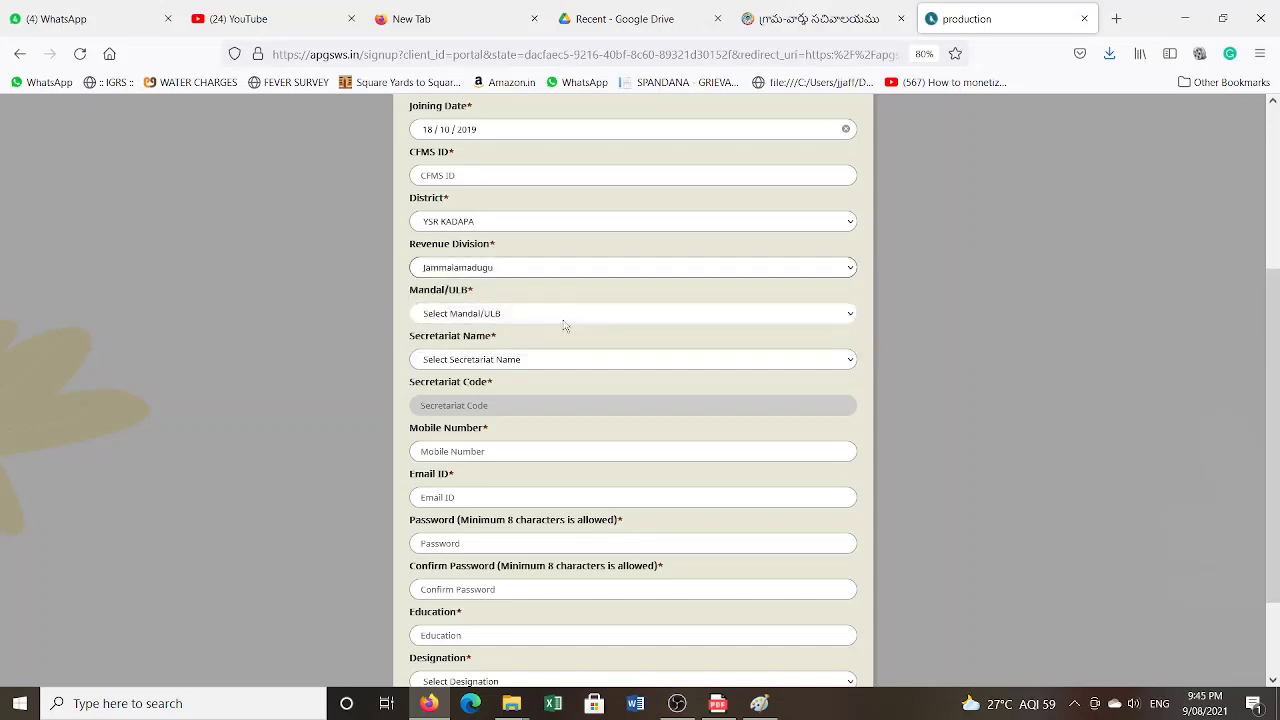
left_click(512, 315)
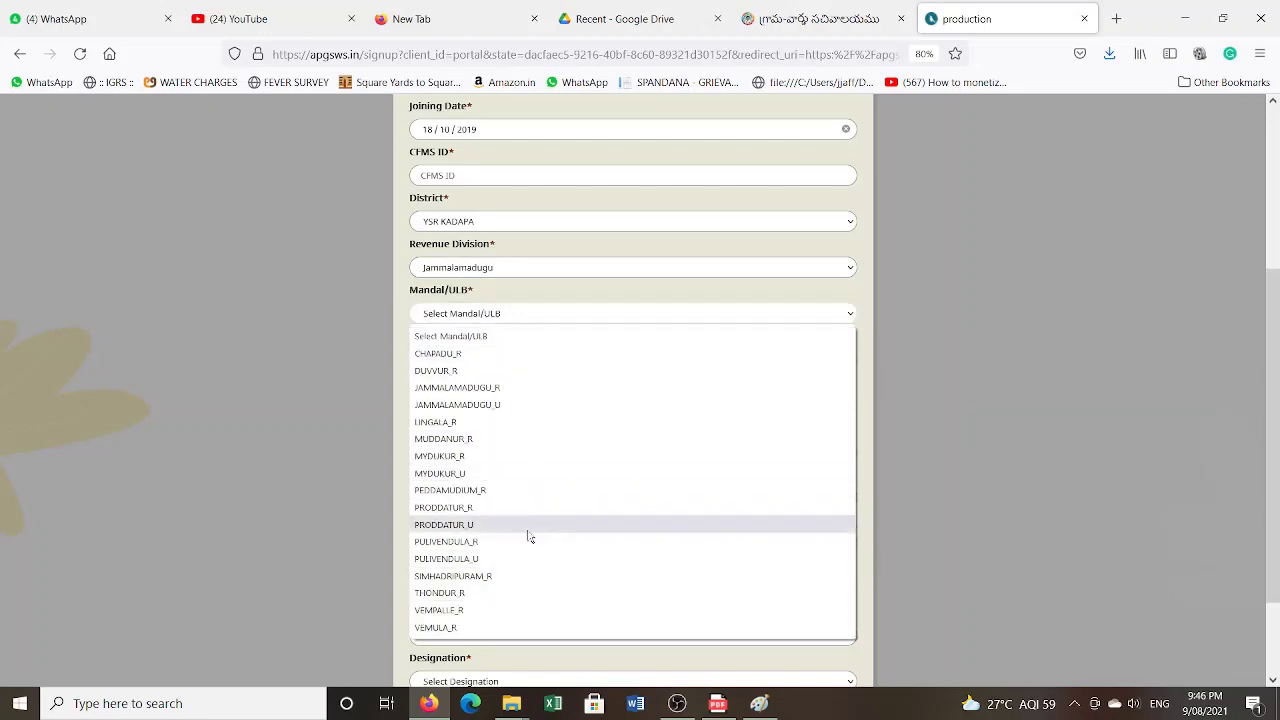
left_click(530, 410)
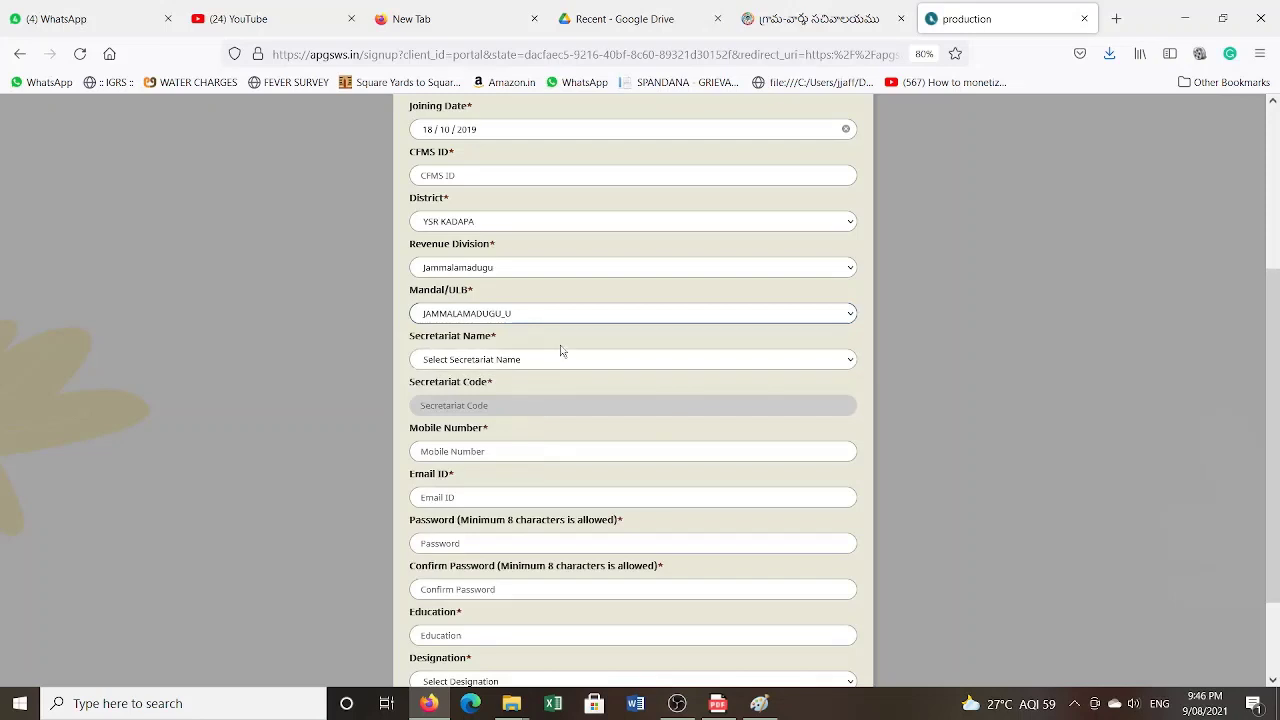
left_click(553, 359)
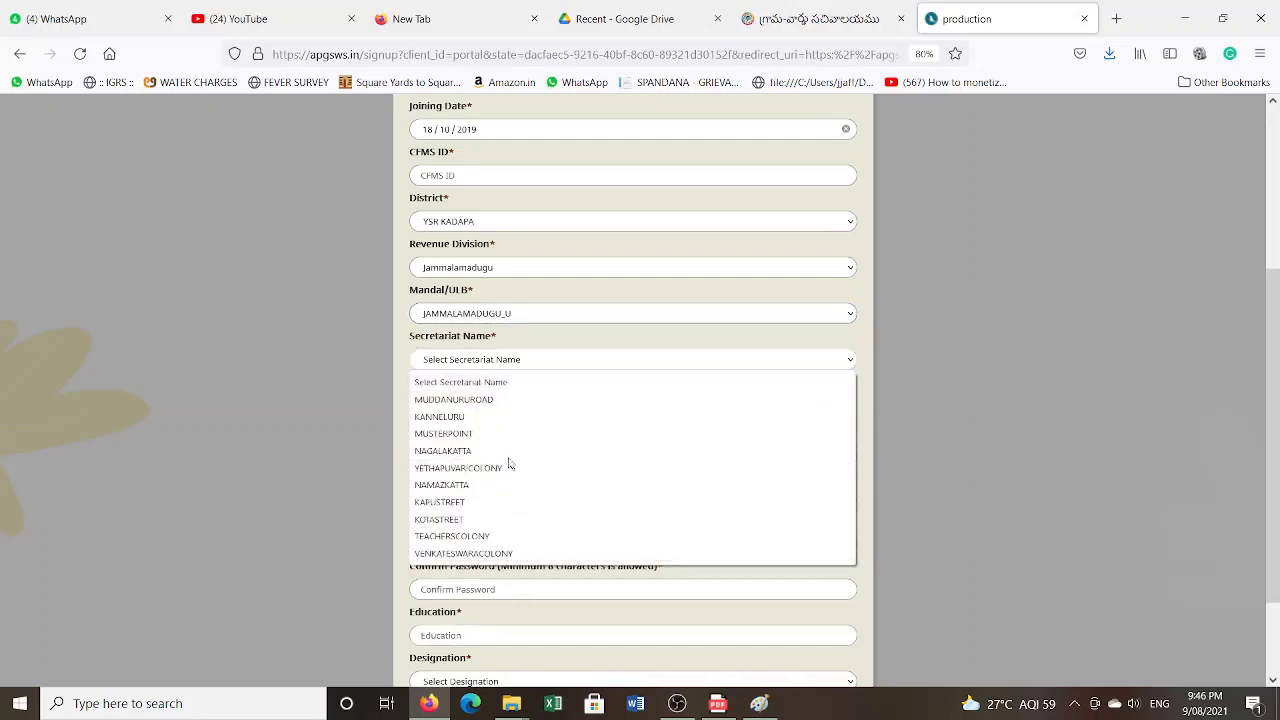
left_click(478, 420)
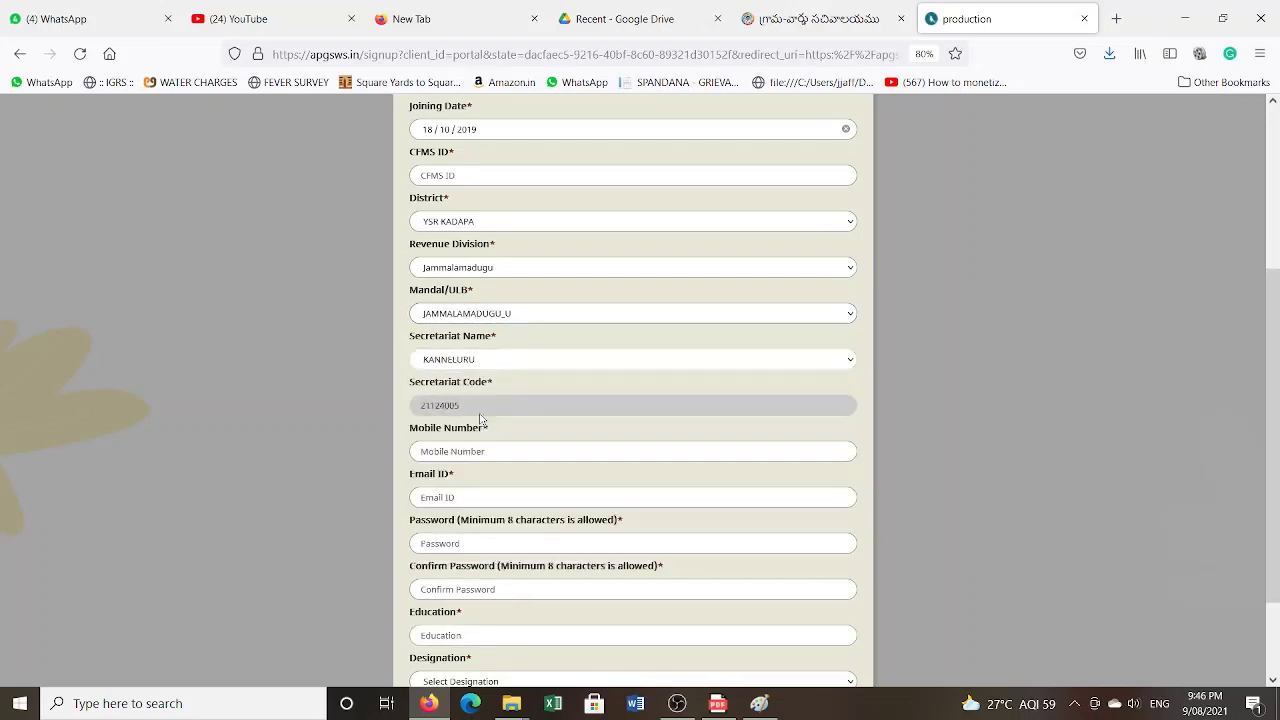
- Set the designation to Panchayat Secretary (Grade V)
scroll(521, 513, "down", 2)
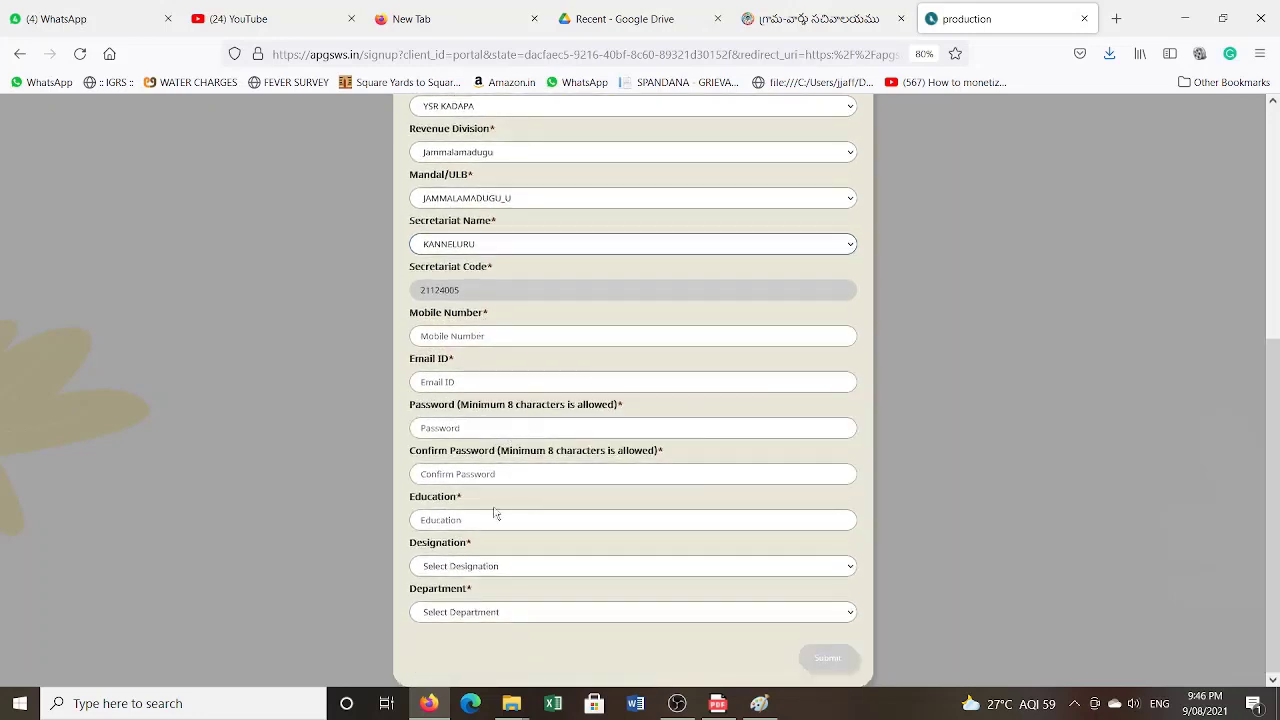
left_click(513, 520)
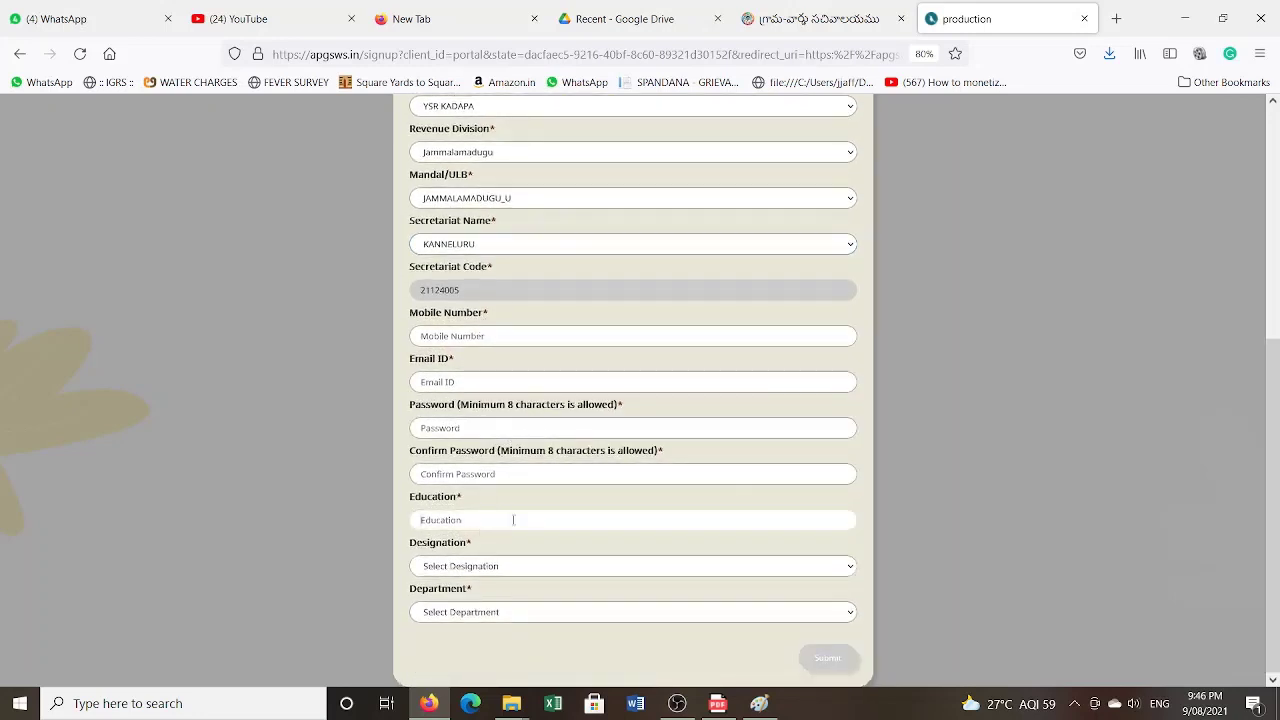
left_click(462, 572)
scroll(485, 420, "down", 2)
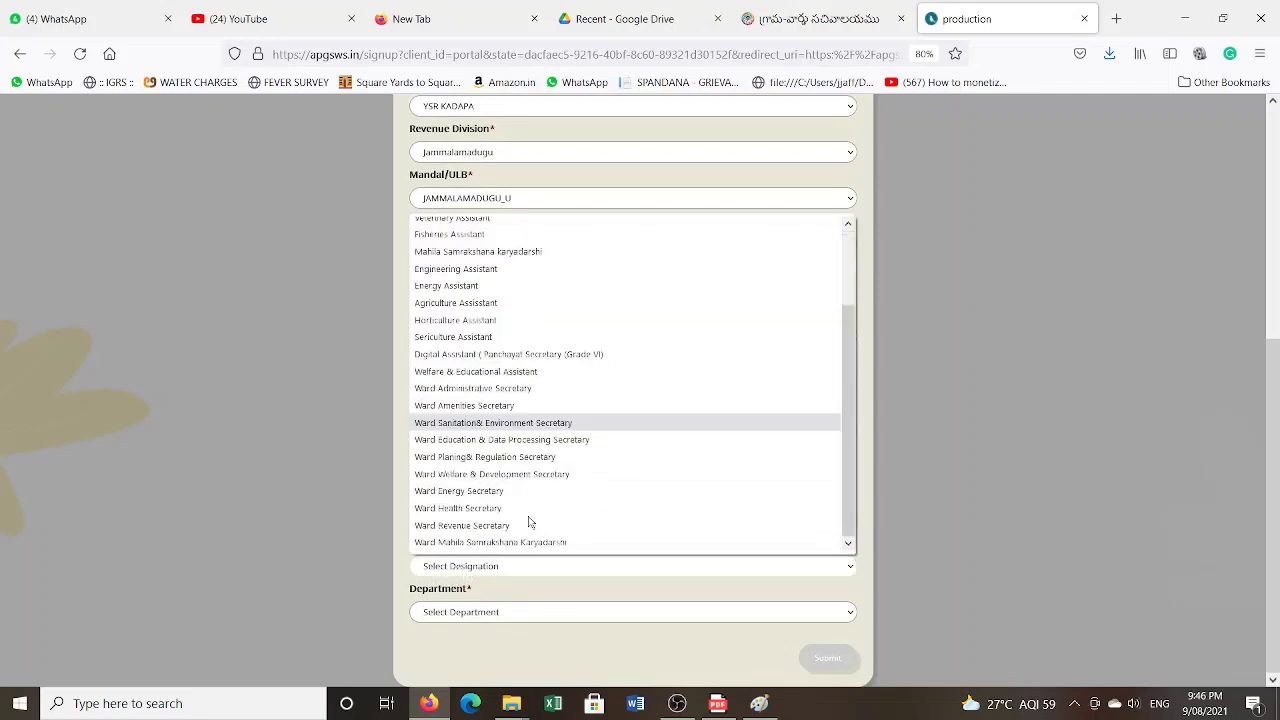
left_click(485, 405)
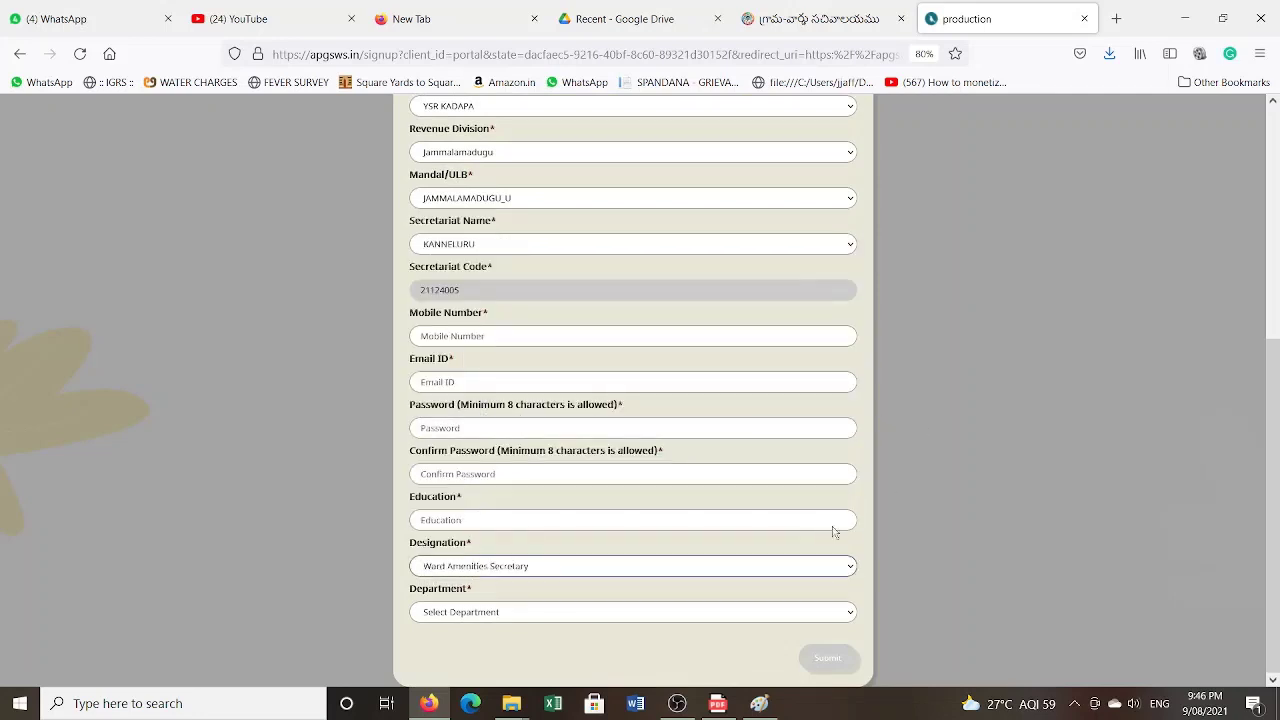
left_click(555, 572)
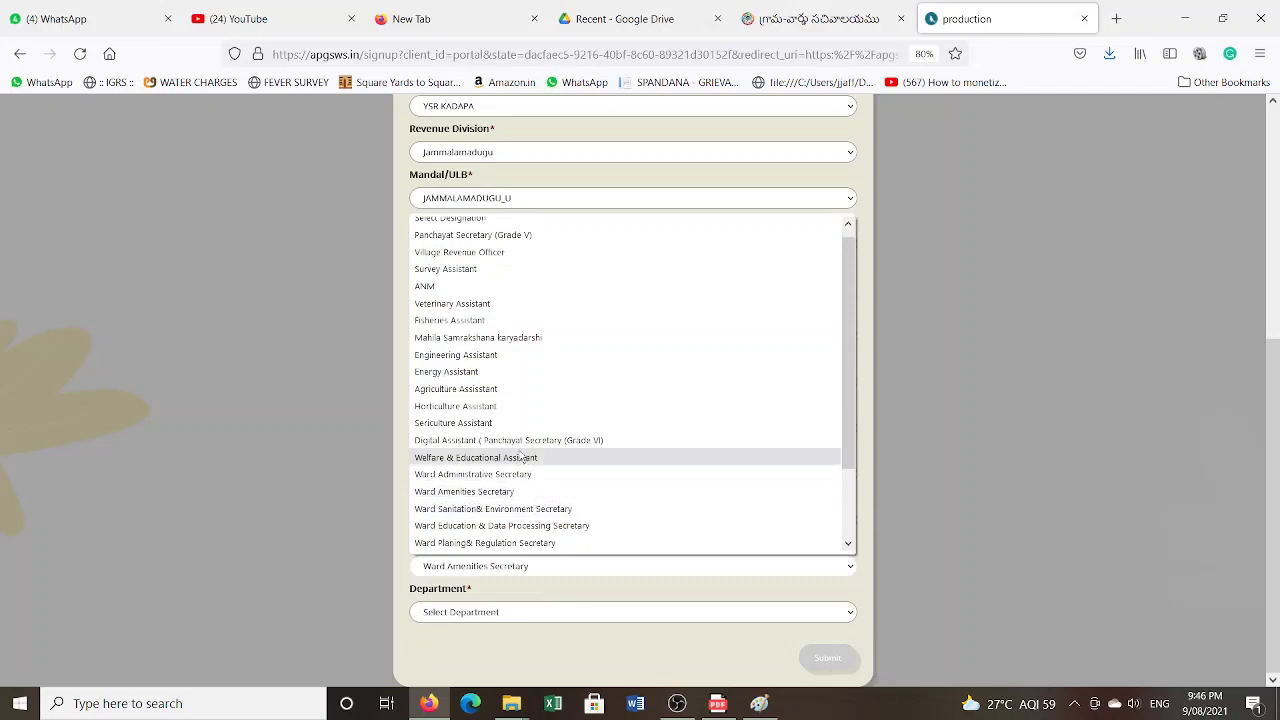
left_click(525, 462)
left_click(492, 566)
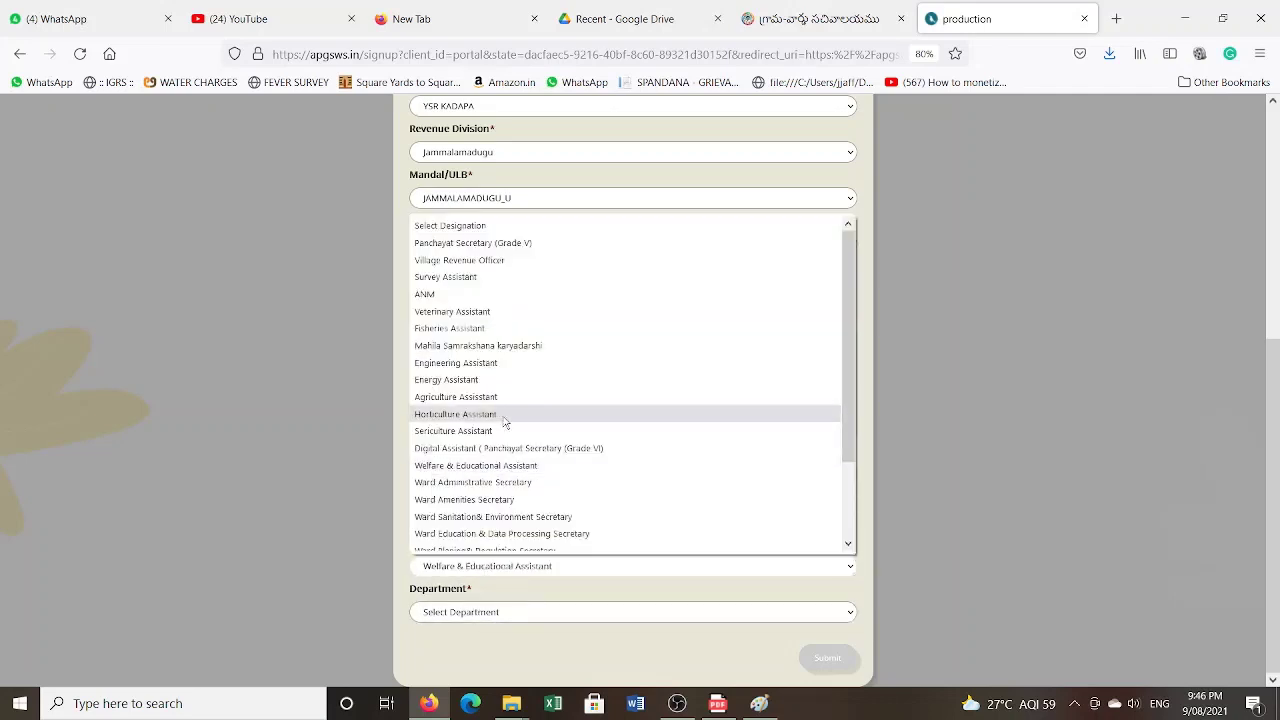
left_click(478, 241)
left_click(474, 562)
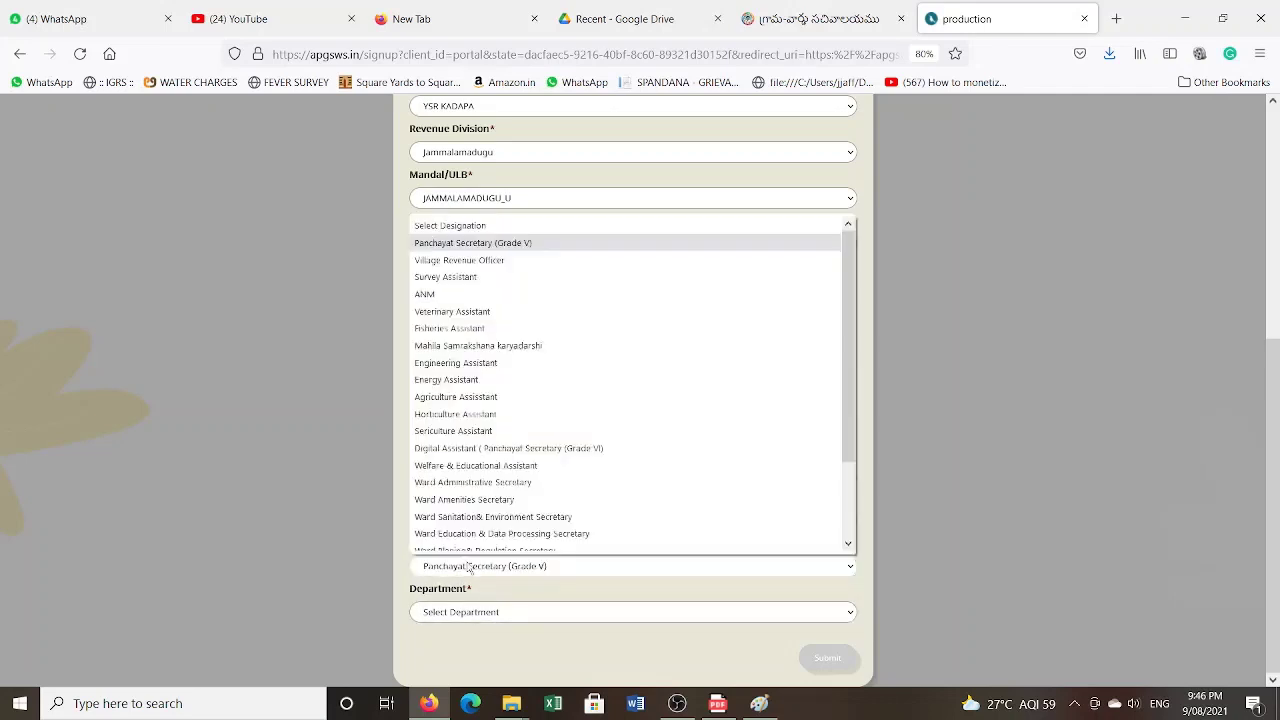
left_click(483, 622)
- Choose the Municipal Administration and Urban Development department
left_click(483, 622)
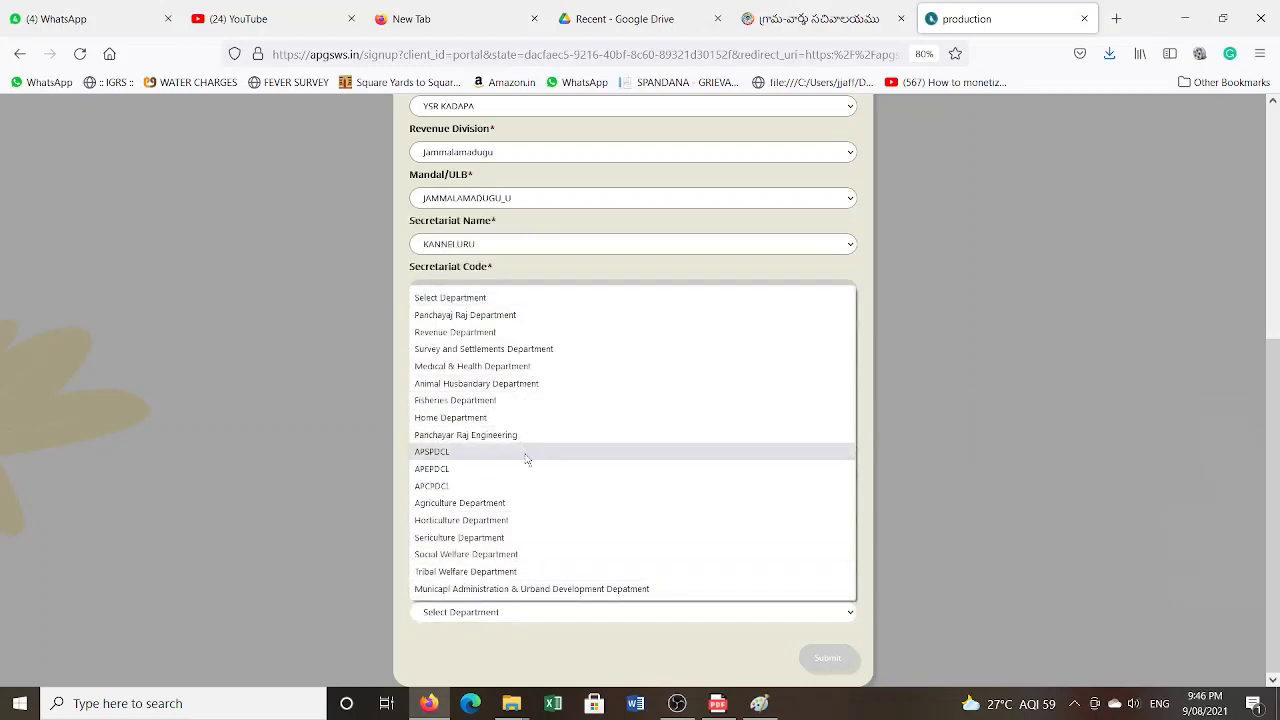
left_click(487, 590)
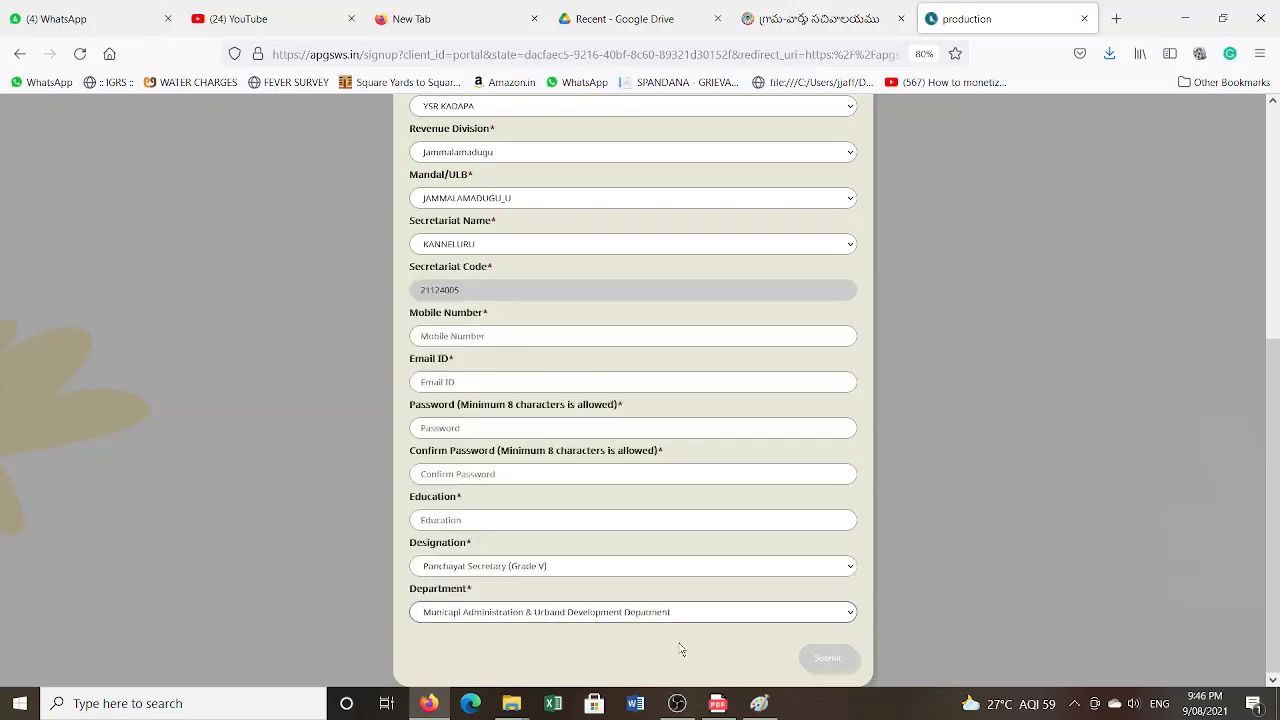
scroll(551, 400, "up", 3)
scroll(551, 508, "down", 3)
scroll(654, 434, "up", 5)
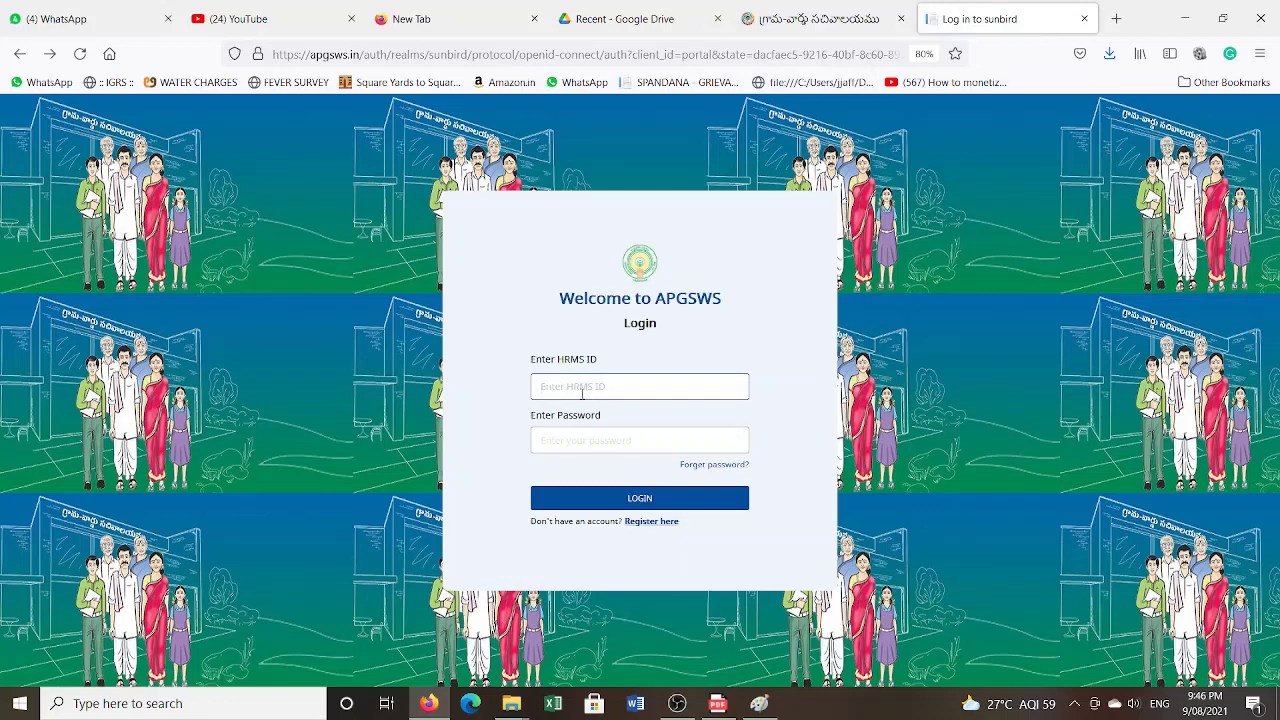
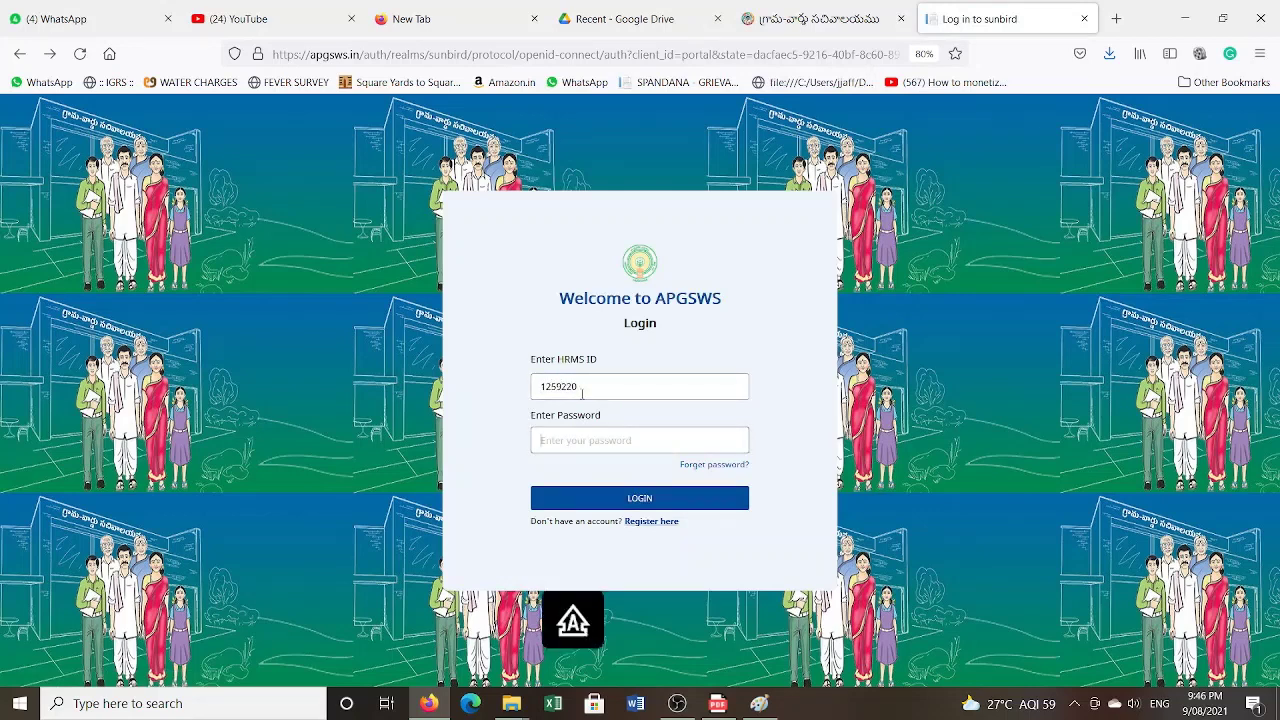
- Enter the new account's HRMS ID and password and submit the login
key("Tab")
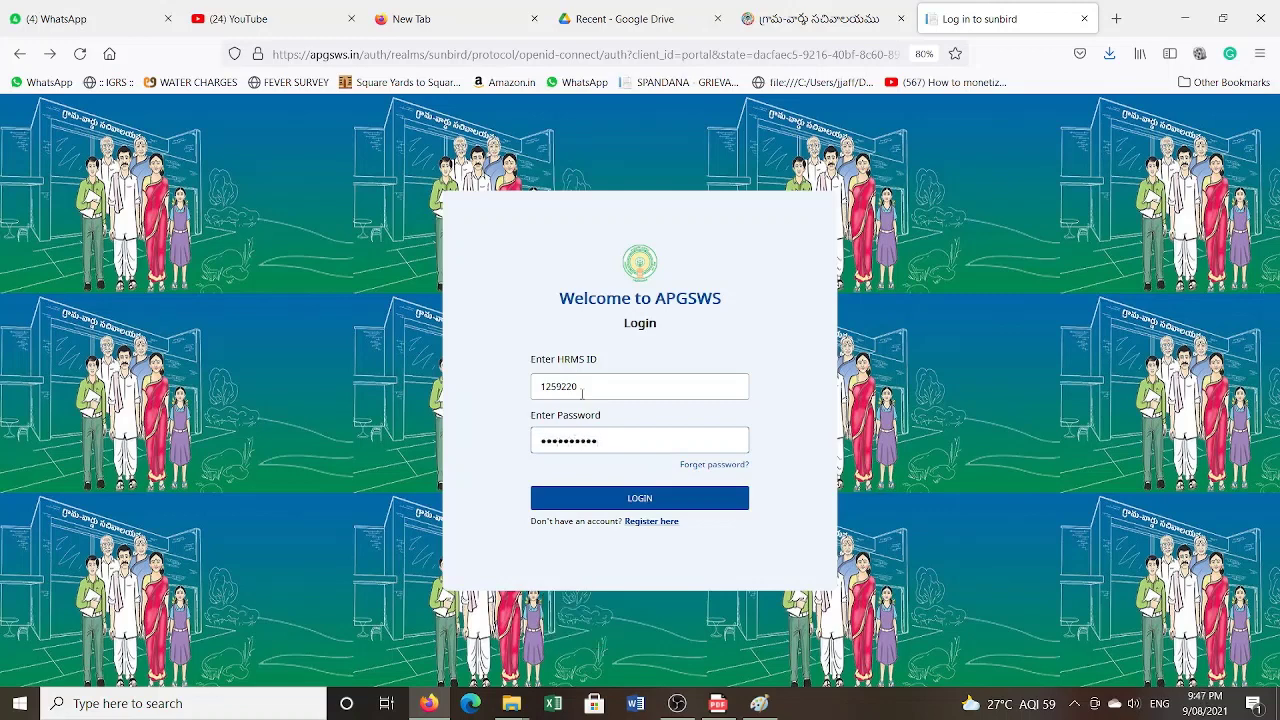
key("BackSpace")
key("BackSpace")
key("BackSpace")
key("BackSpace")
key("BackSpace")
key("BackSpace")
key("BackSpace")
key("BackSpace")
key("BackSpace")
key("BackSpace")
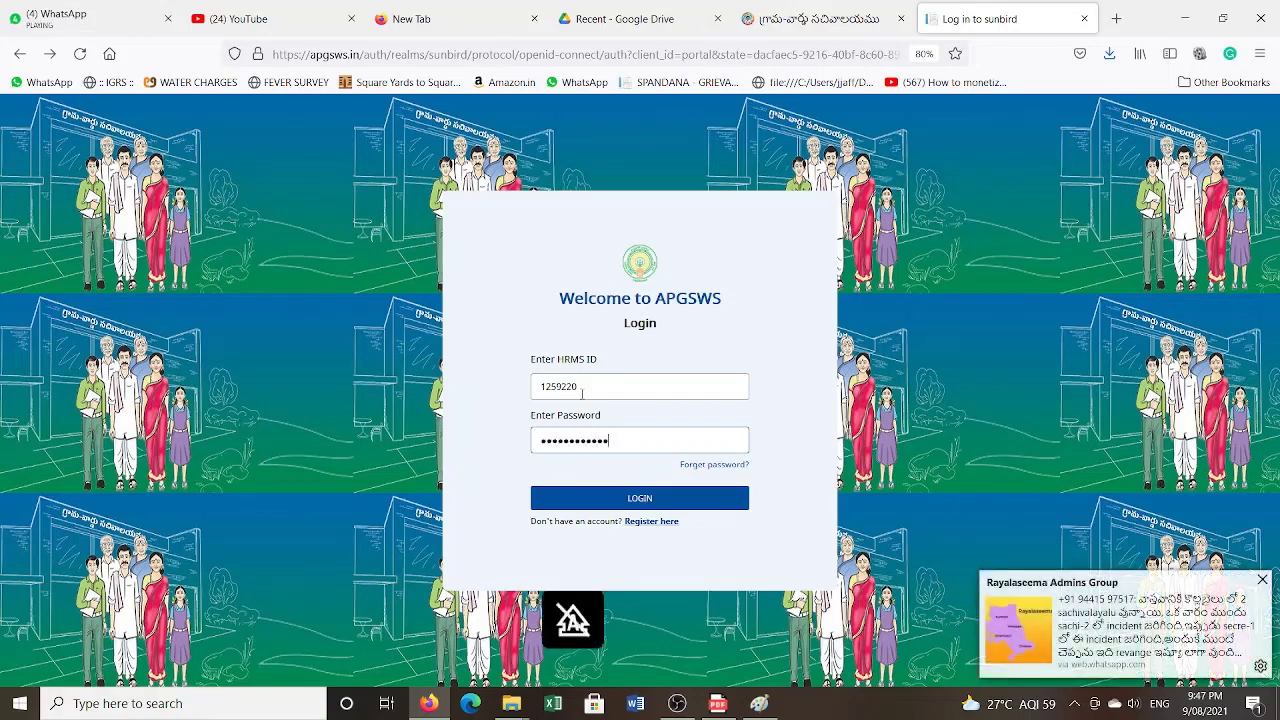
key("Return")
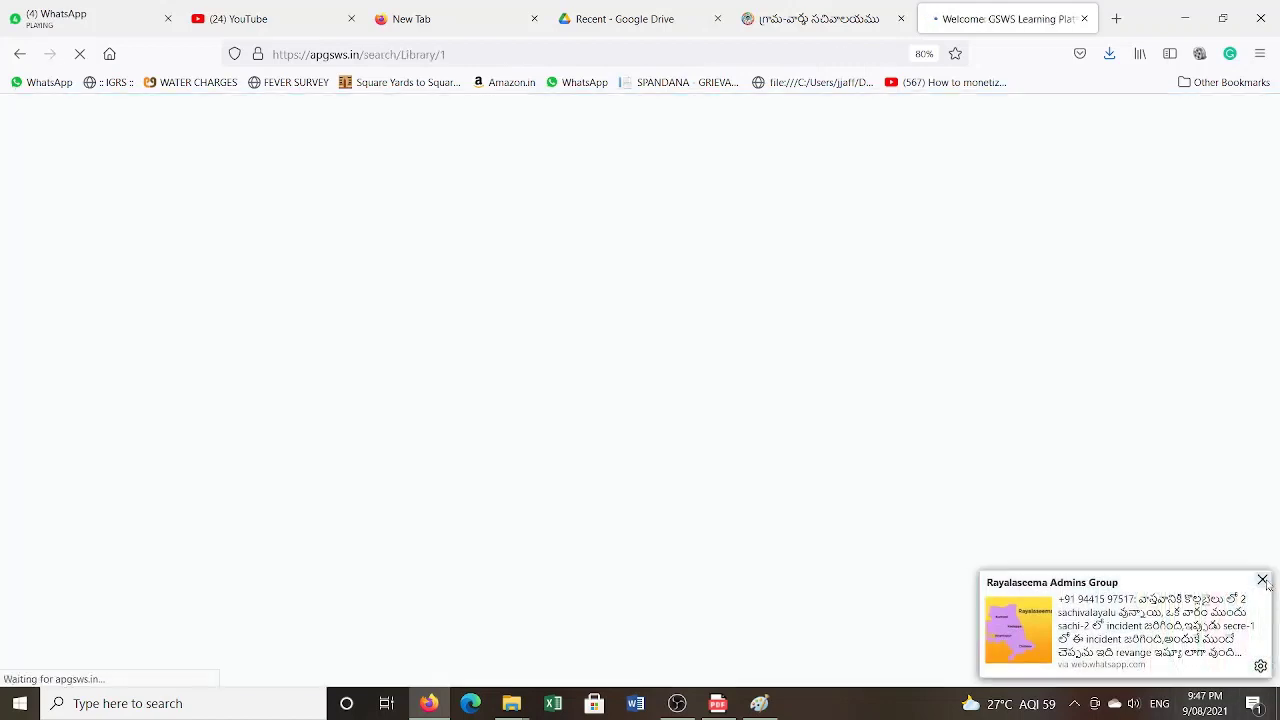
- Dismiss the chat notification, open the GSWS course card and join the course
left_click(1262, 581)
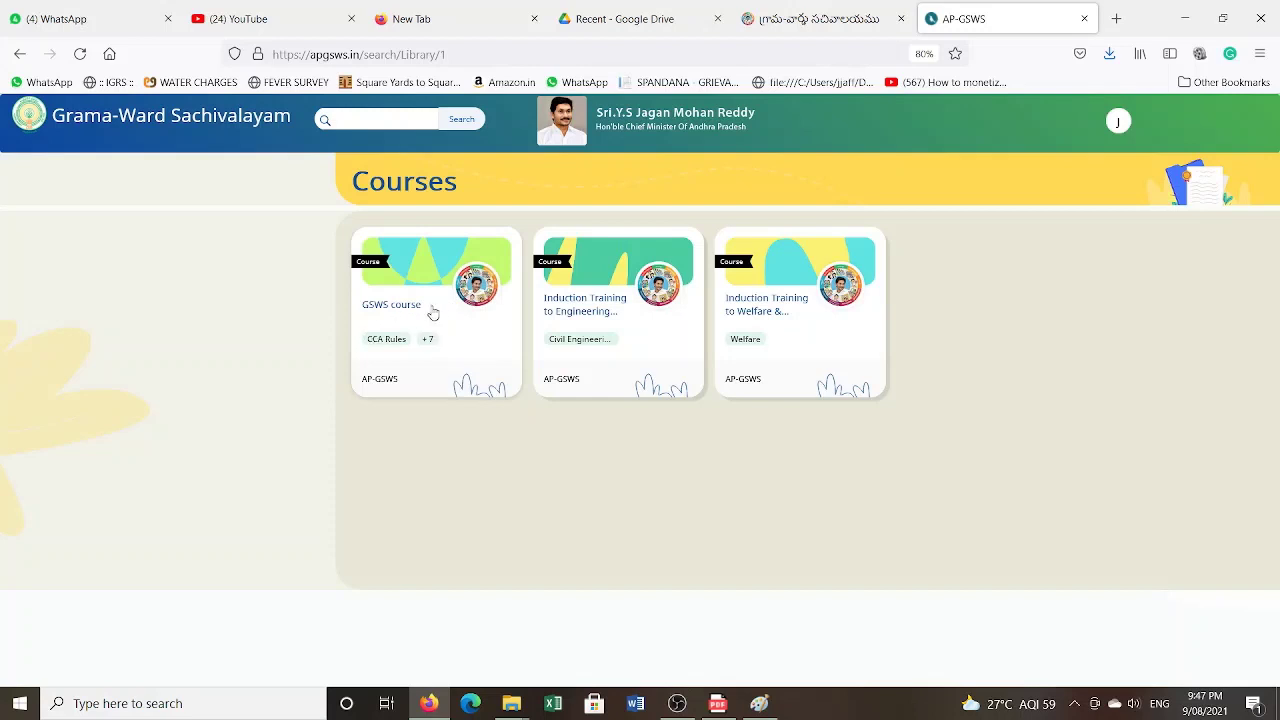
left_click(433, 313)
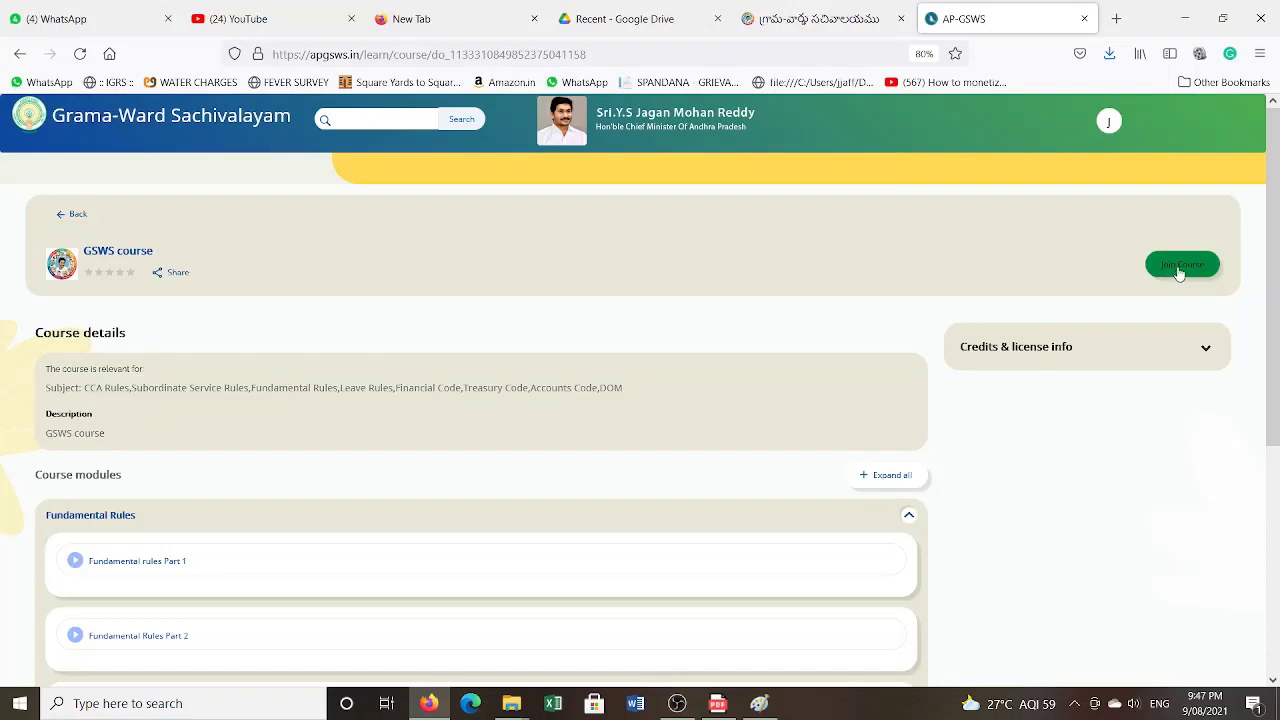
left_click(1180, 268)
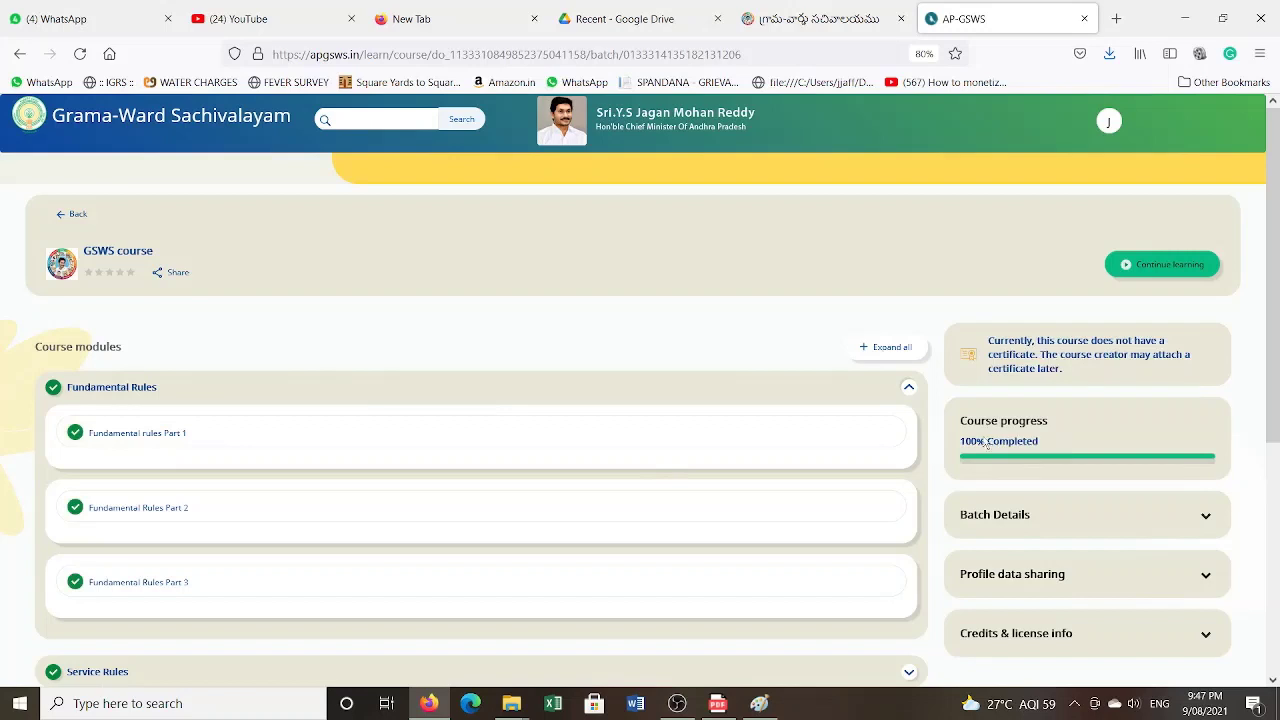
- Expand Service Rules, Leave Rules, Financial Code, CCA Rules, Accounts Code, Treasury Code and DOM modules
scroll(546, 386, "down", 2)
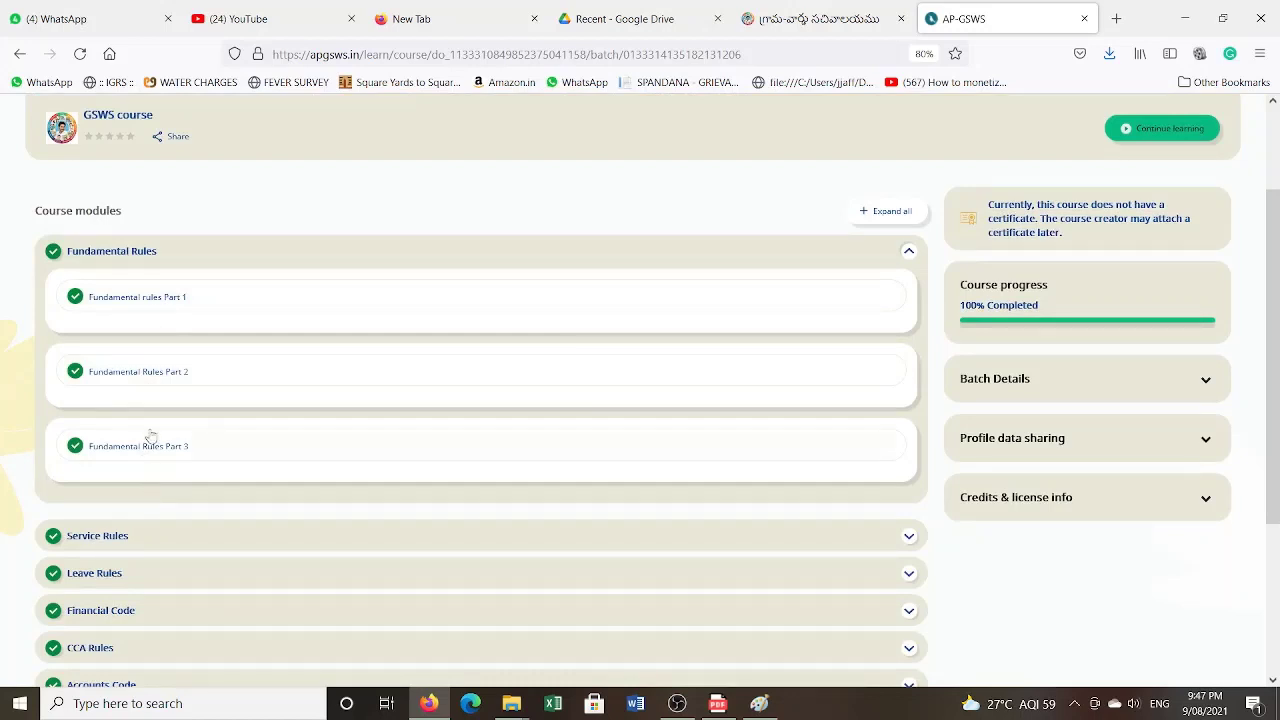
scroll(165, 375, "down", 3)
left_click(85, 331)
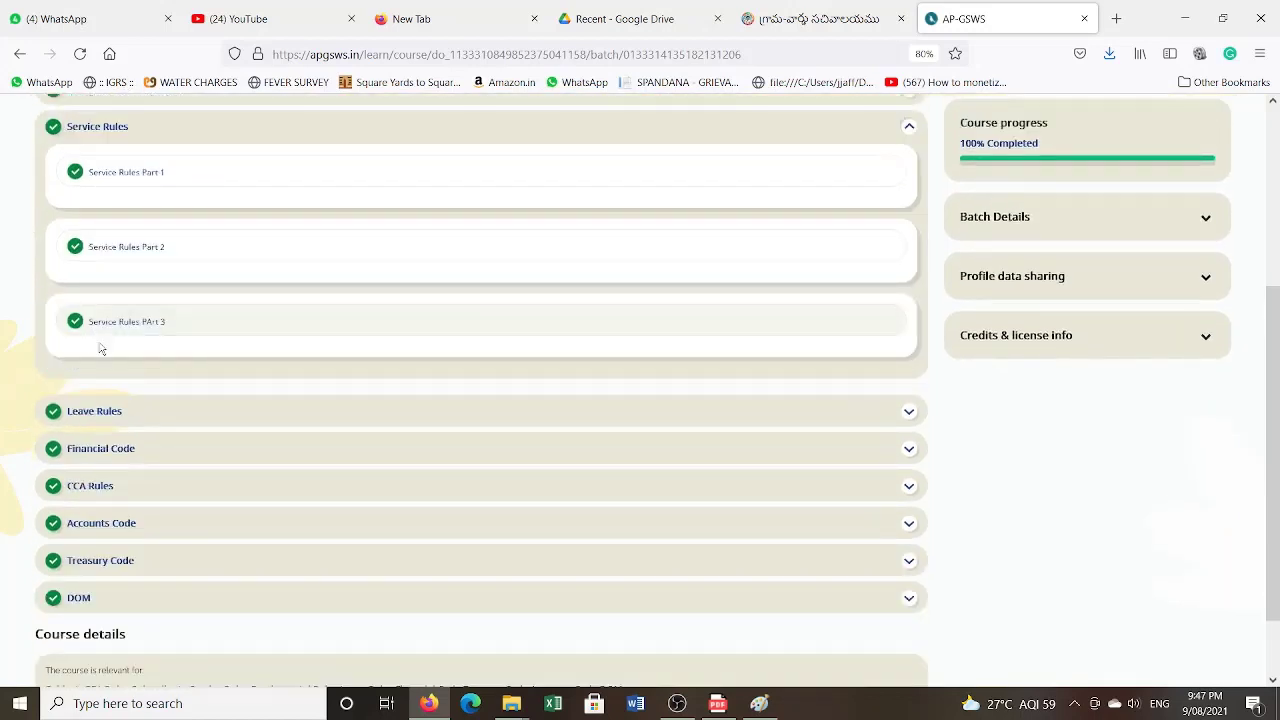
left_click(95, 415)
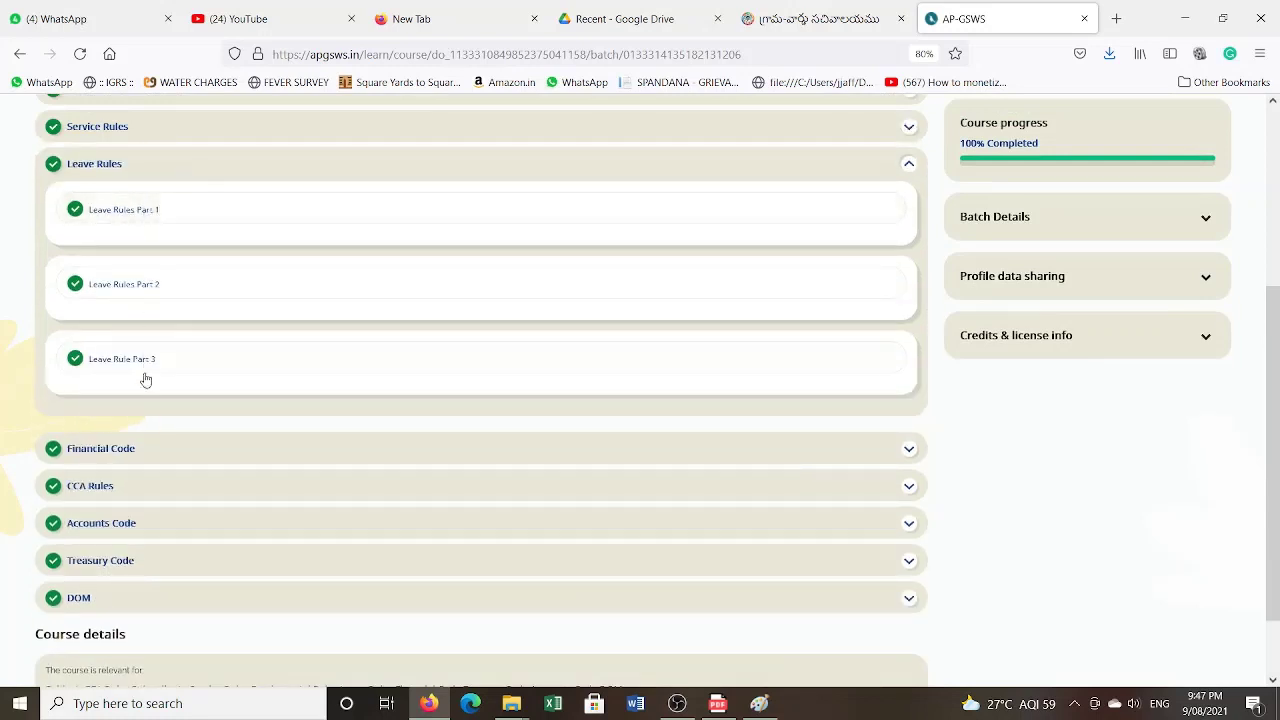
left_click(104, 446)
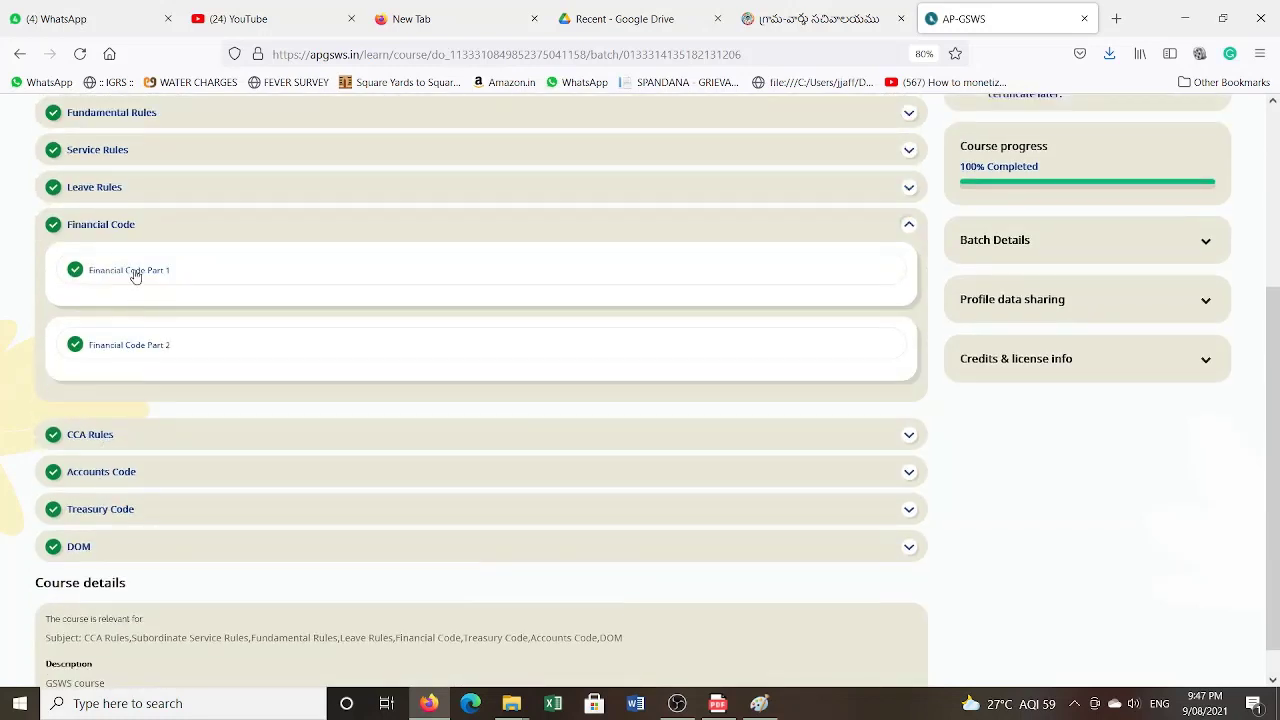
left_click(104, 436)
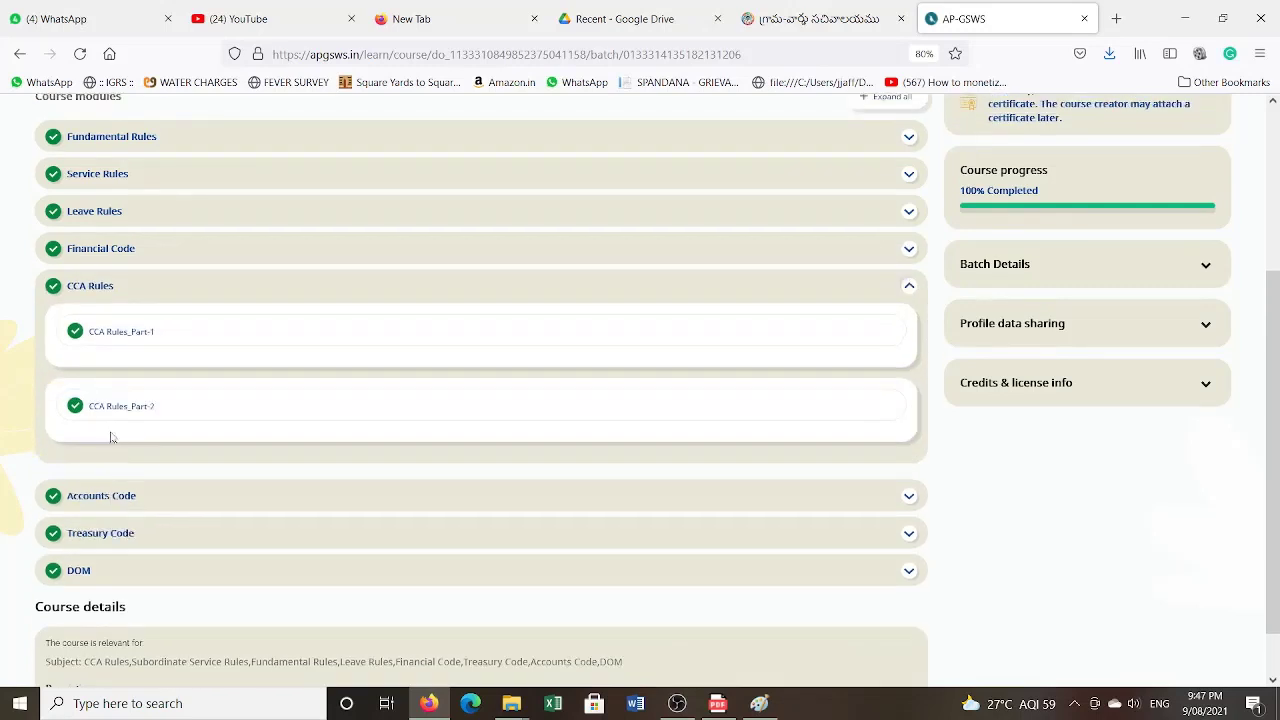
left_click(130, 496)
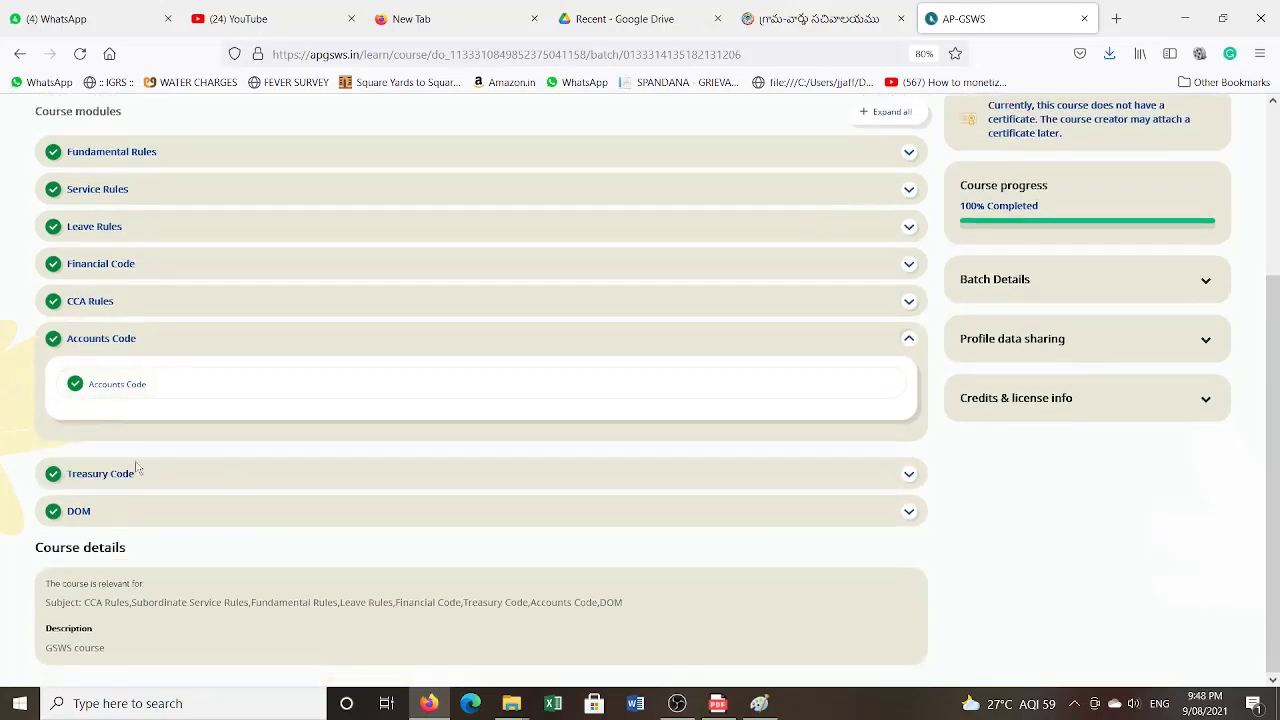
left_click(121, 484)
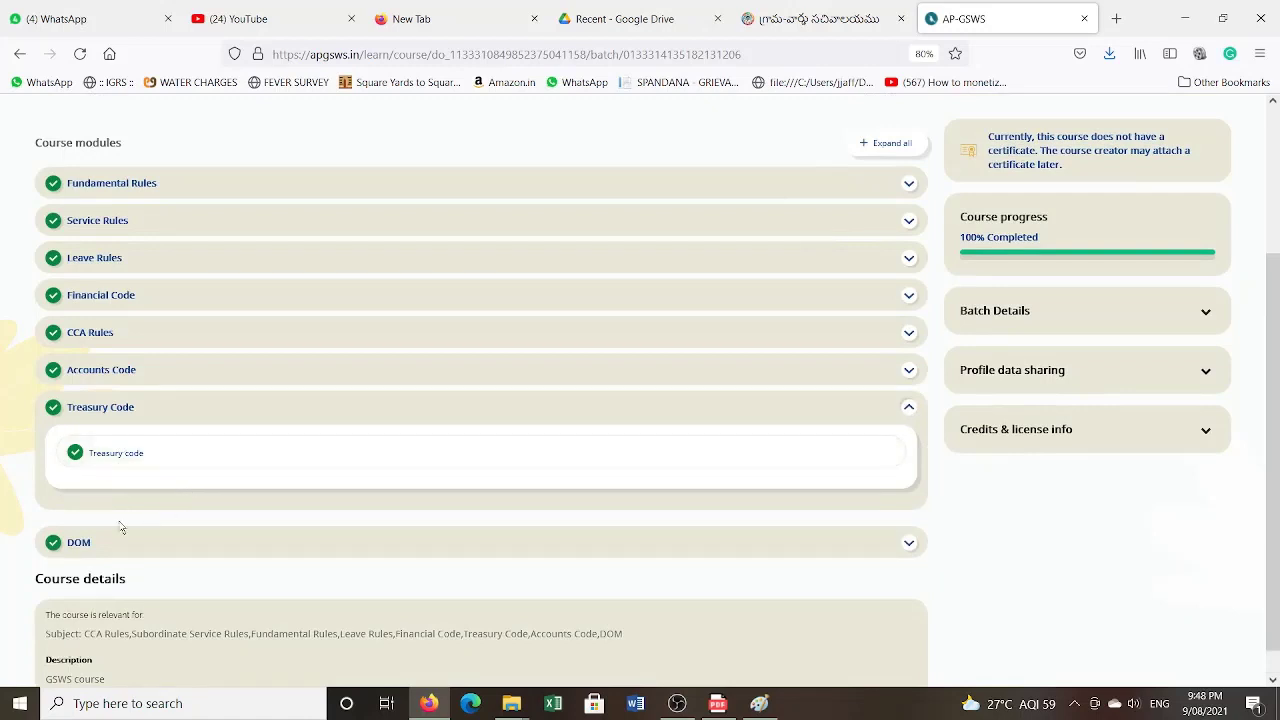
left_click(102, 540)
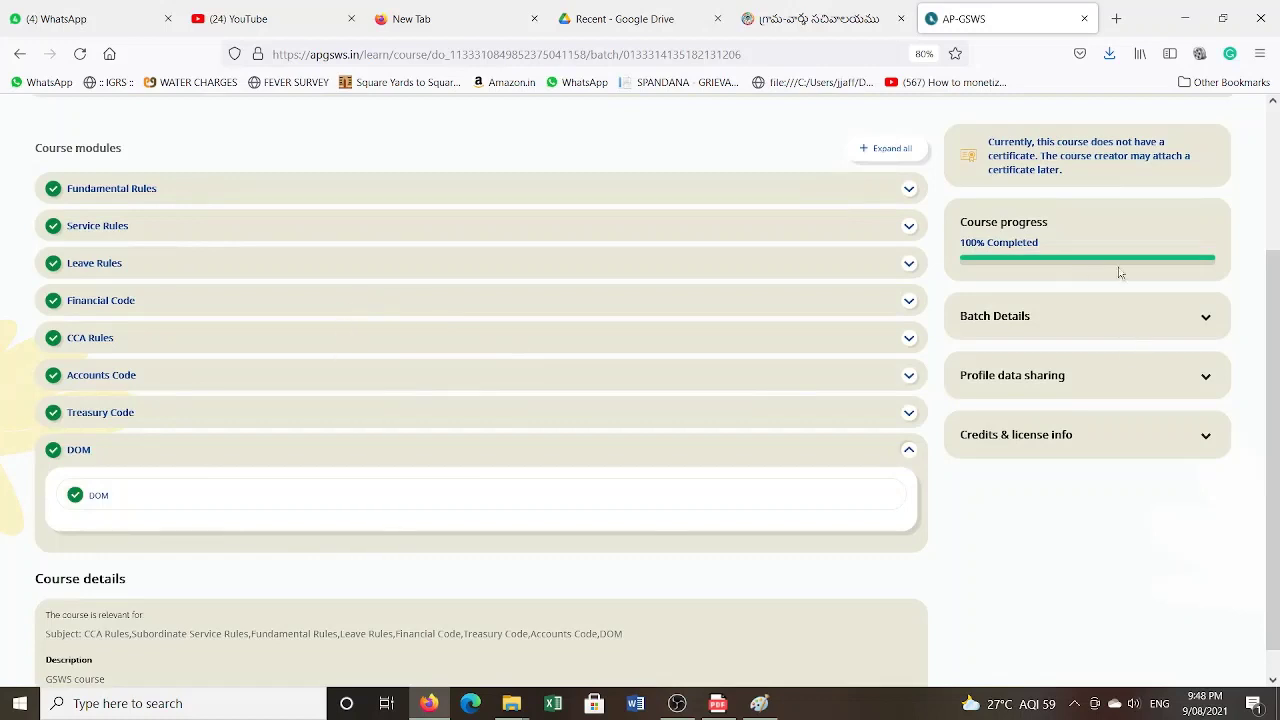
scroll(880, 340, "up", 2)
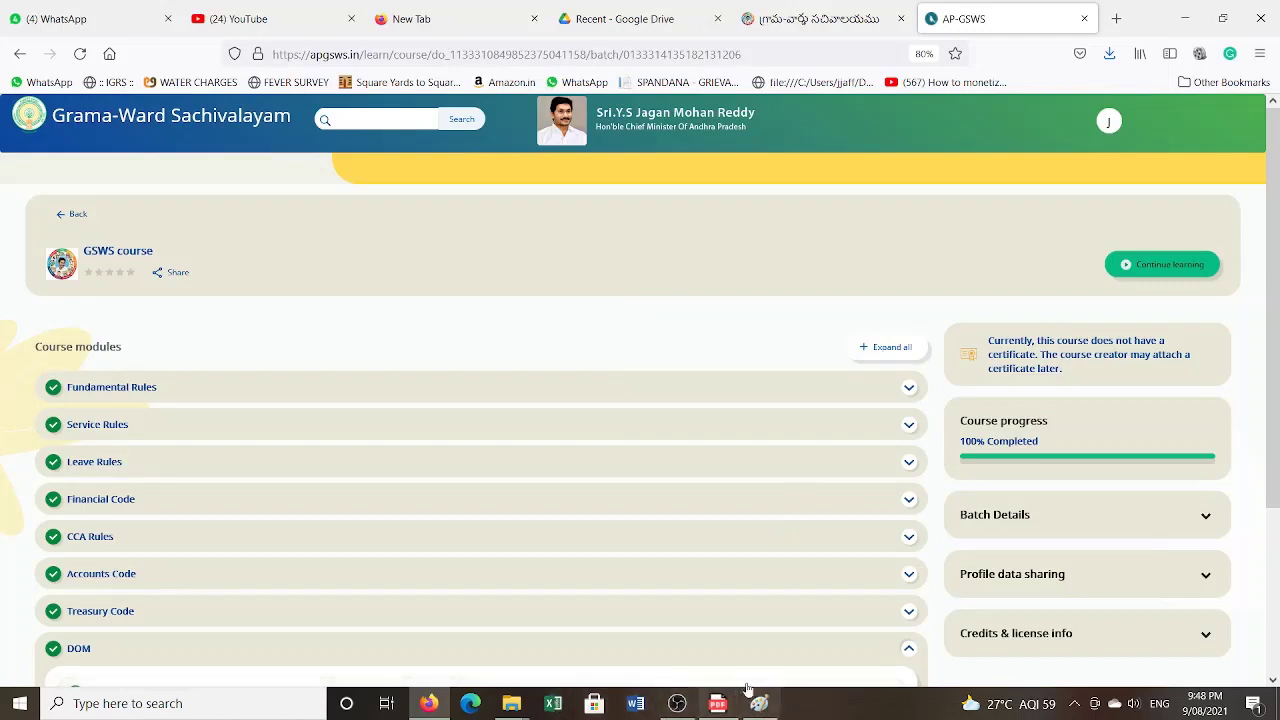
mouse_move(673, 711)
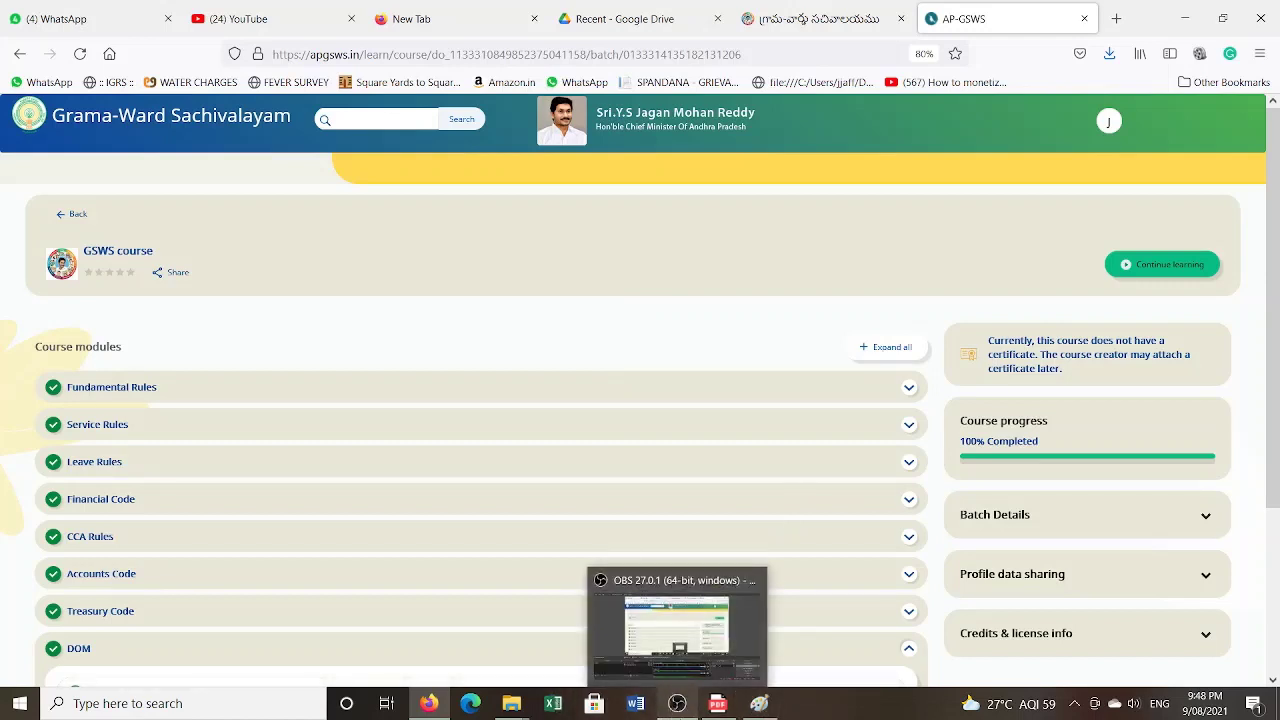